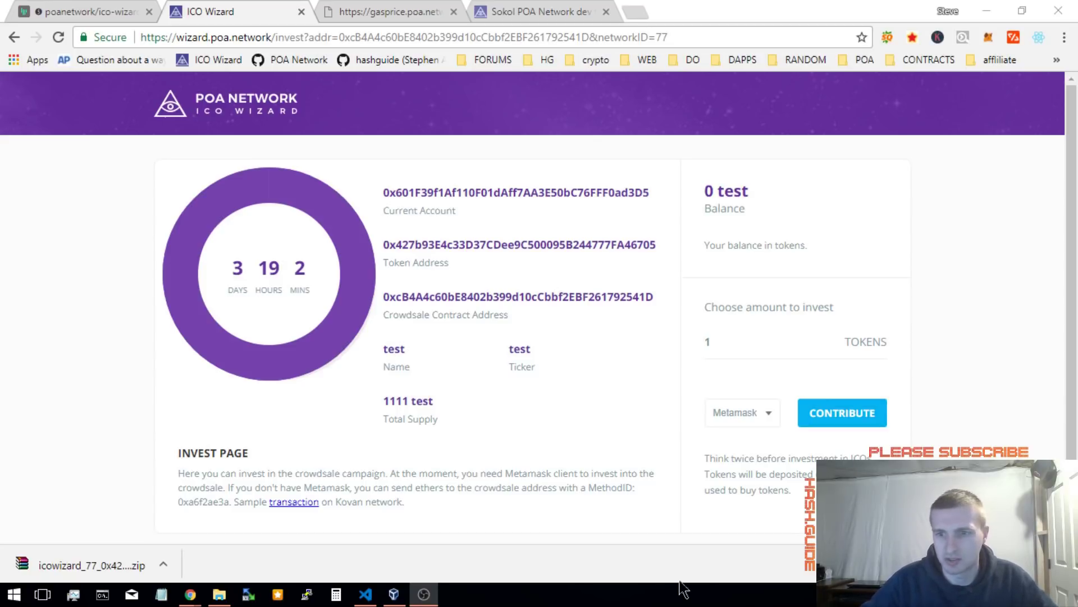
# - Check the system date and time, then return to the wizard's welcome page
pyautogui.click(1050, 595)
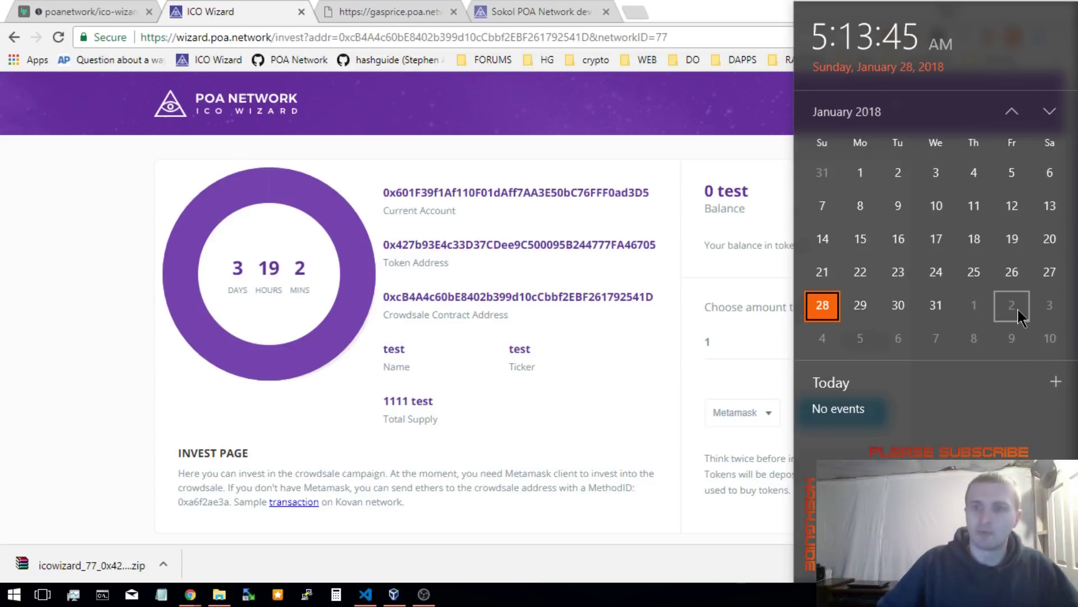
pyautogui.click(6, 290)
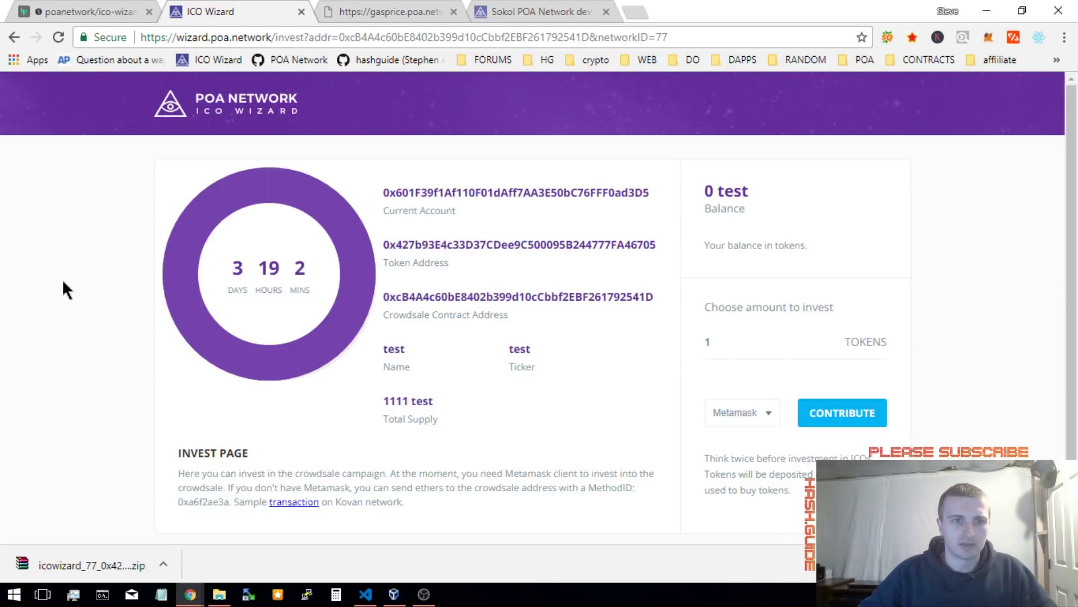
pyautogui.click(259, 94)
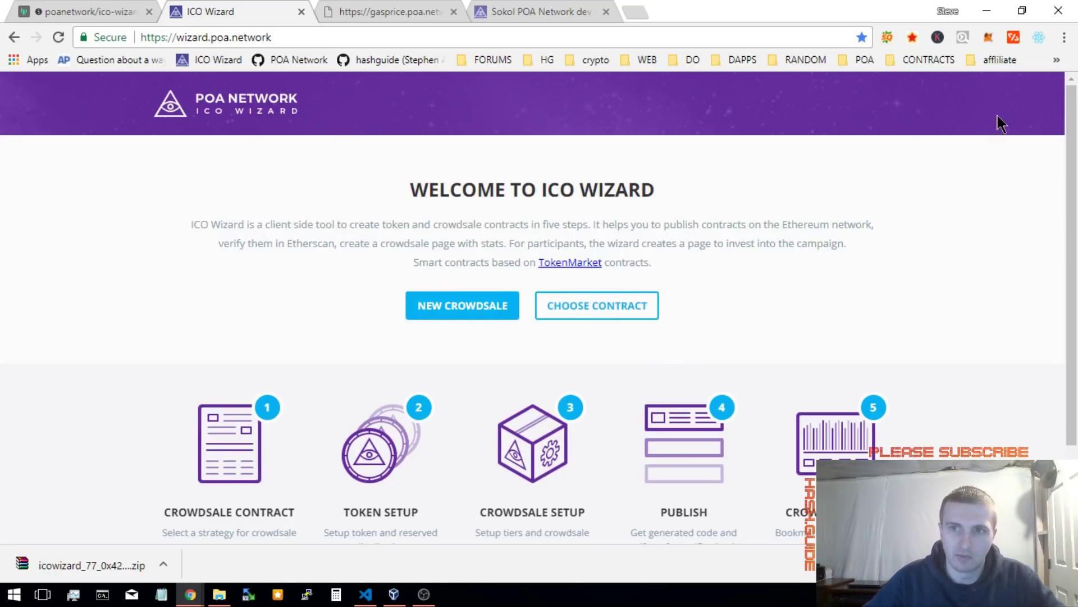
# - Verify the MetaMask account, then pick the fourth crowdsale in the Crowdsale List
pyautogui.click(988, 38)
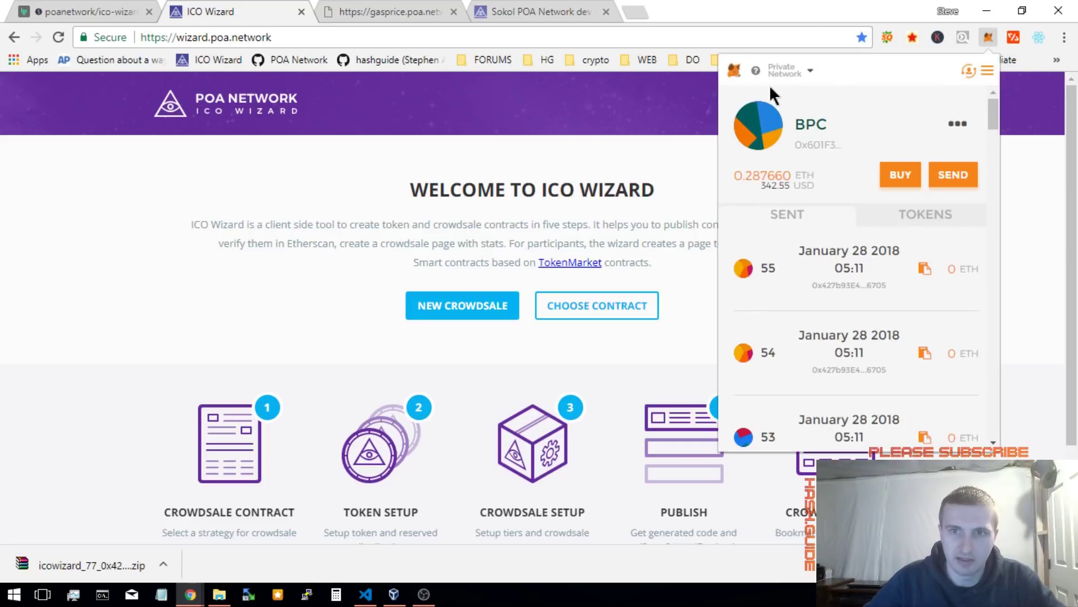
pyautogui.click(400, 240)
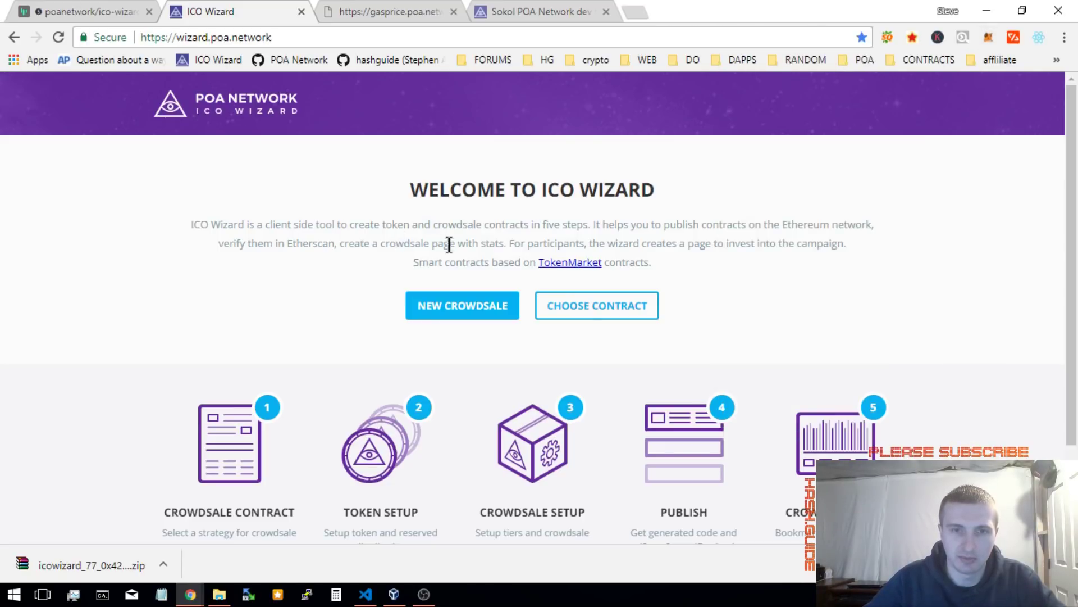
pyautogui.click(618, 320)
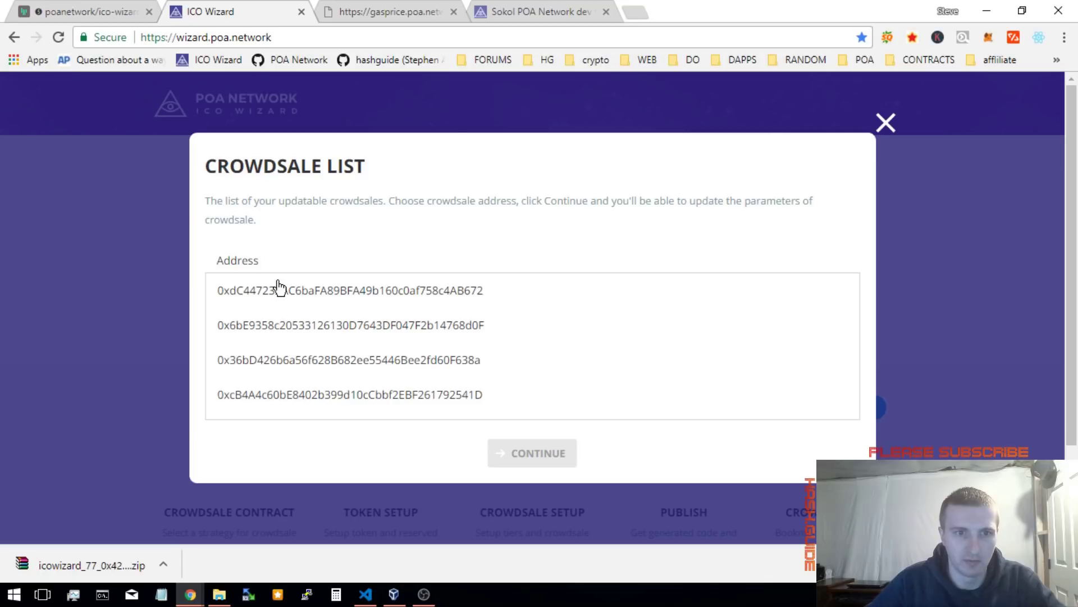
pyautogui.click(330, 413)
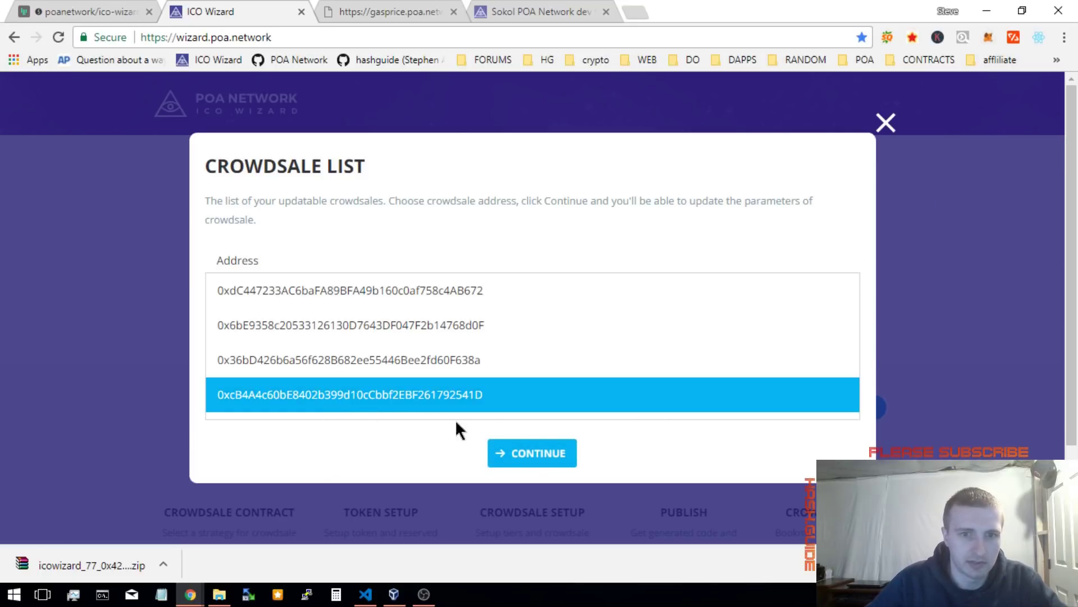
# - Open the chosen crowdsale's management page and check the wallet balance and recent transactions
pyautogui.click(540, 454)
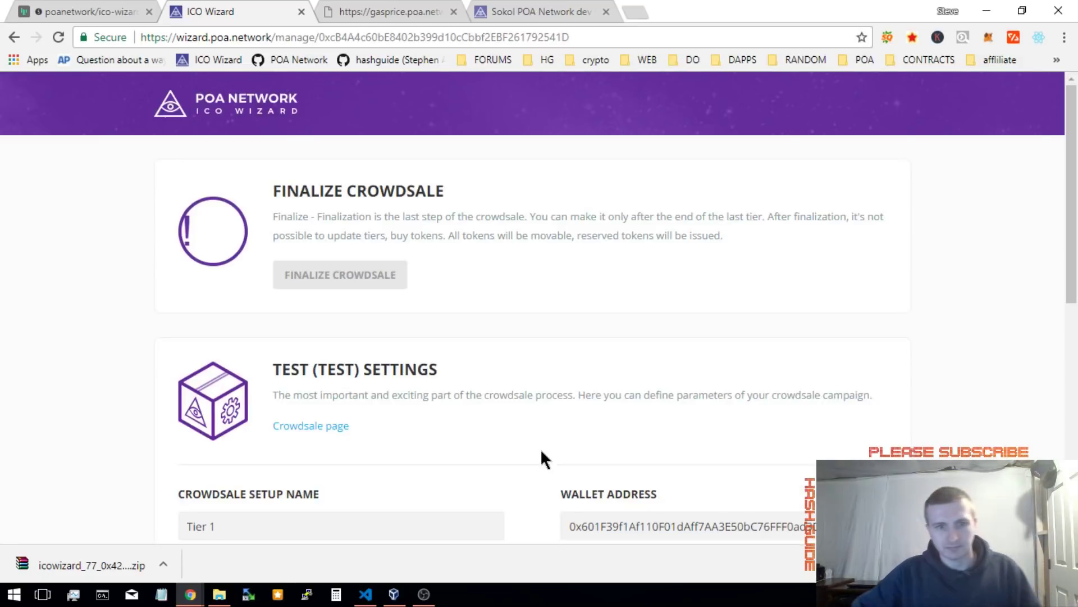
pyautogui.scroll(-4, 540, 448)
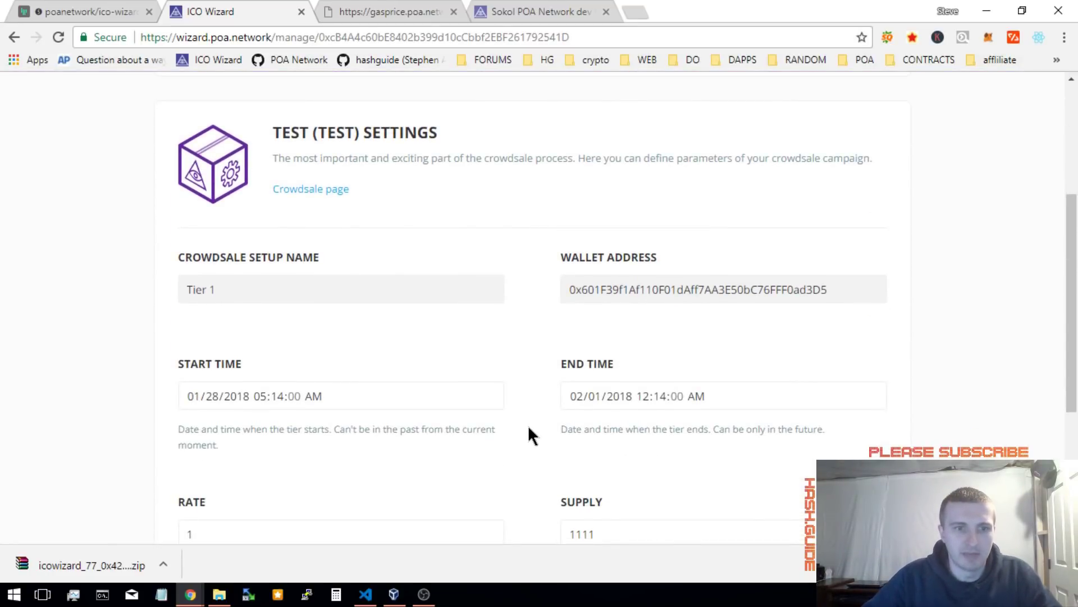
pyautogui.scroll(-2, 529, 434)
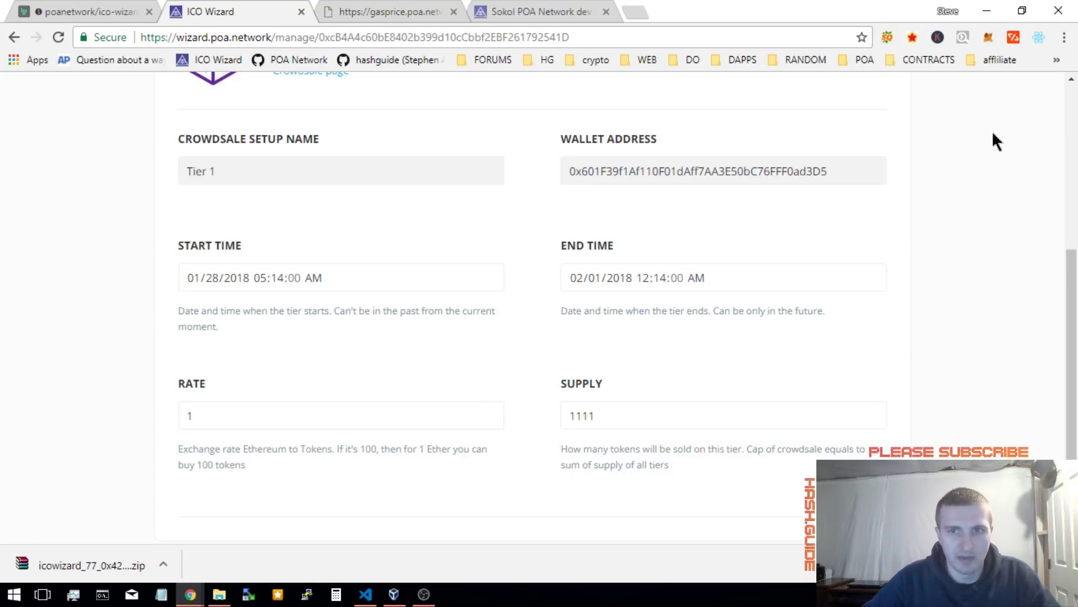
pyautogui.click(988, 37)
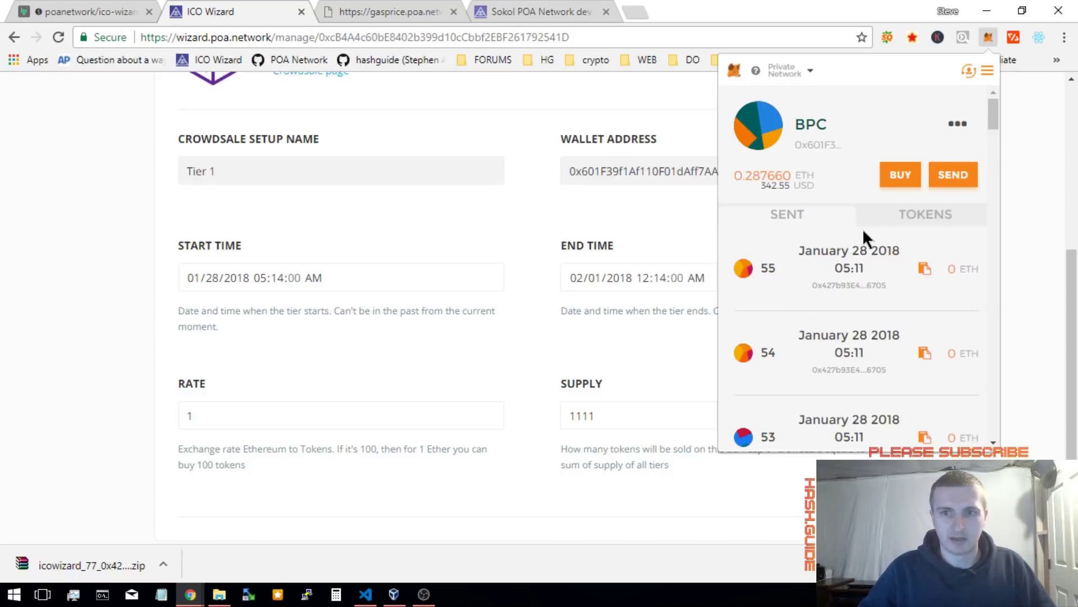
pyautogui.moveTo(446, 308); pyautogui.dragTo(436, 312)
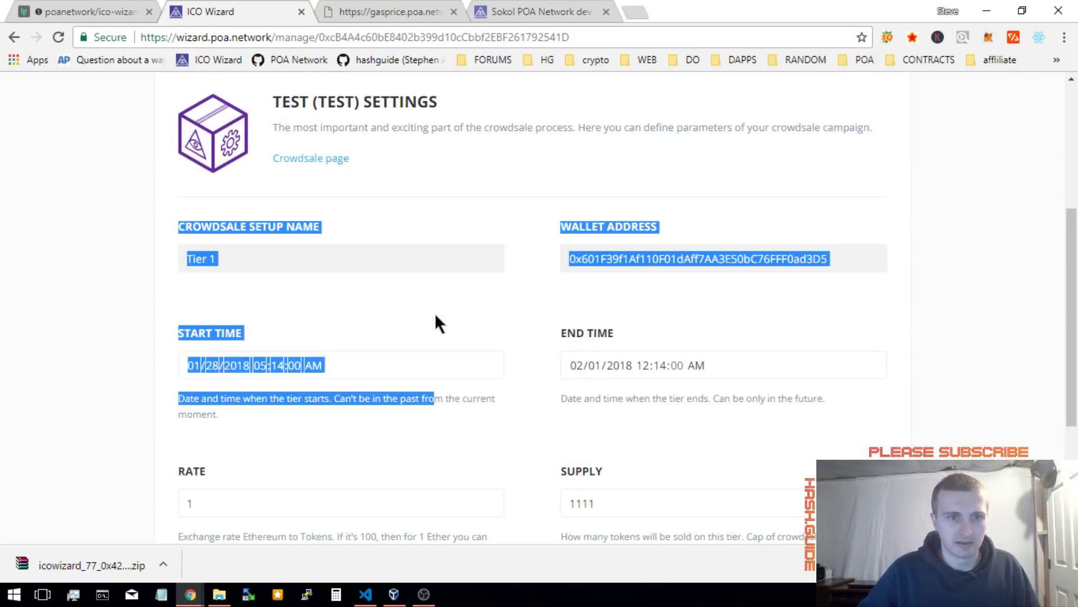
pyautogui.click(99, 339)
# - Review the Tier 1 settings (rate 1, supply 1111), then return to the welcome page
pyautogui.scroll(-4, 100, 341)
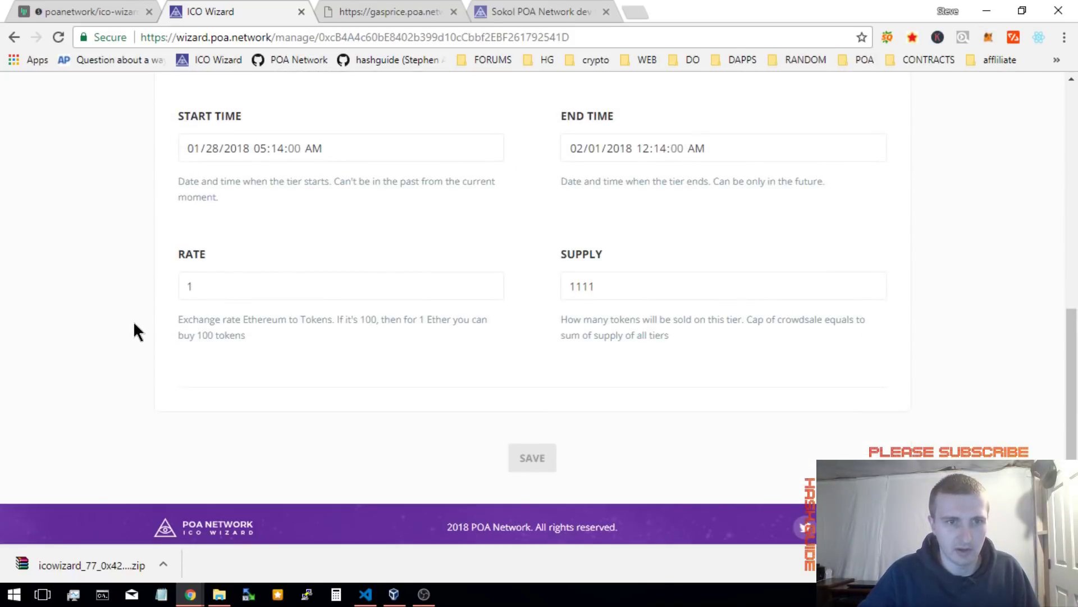
pyautogui.scroll(3, 170, 290)
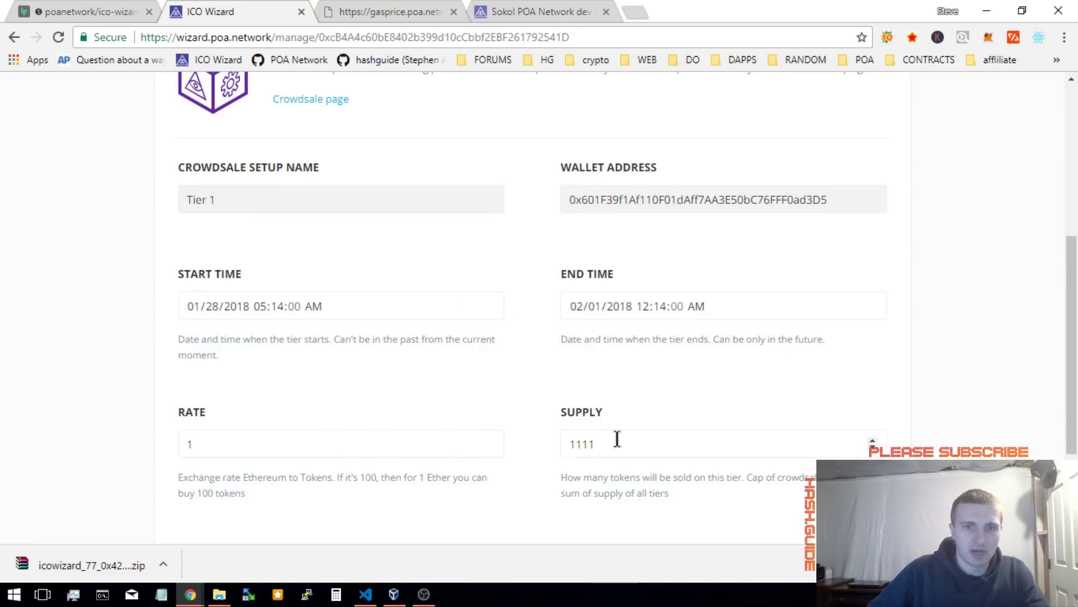
pyautogui.scroll(-2, 317, 305)
pyautogui.scroll(-1, 318, 305)
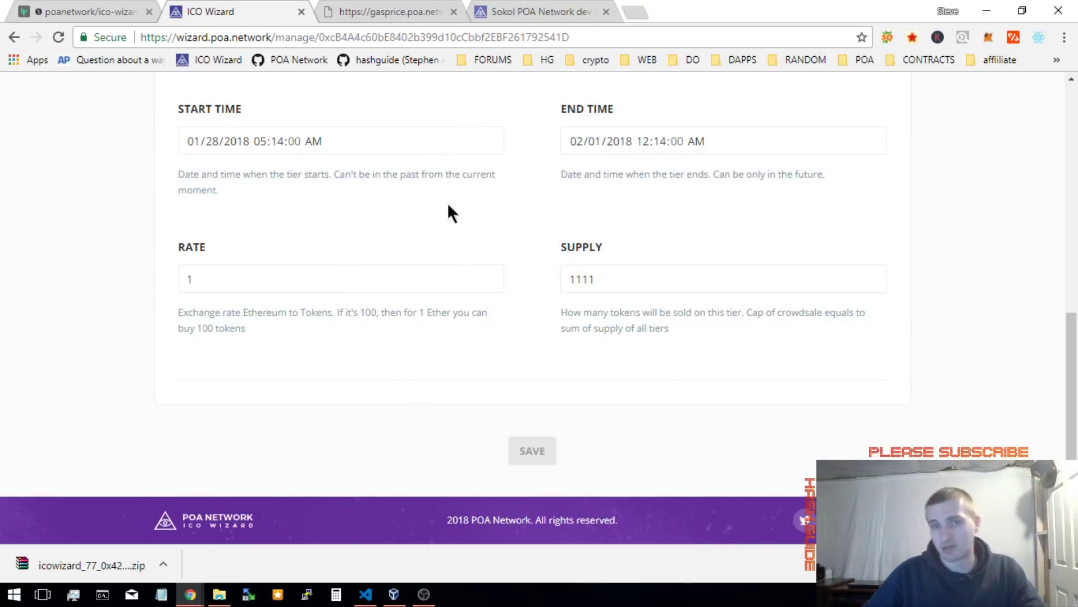
pyautogui.scroll(3, 449, 206)
pyautogui.scroll(-3, 445, 203)
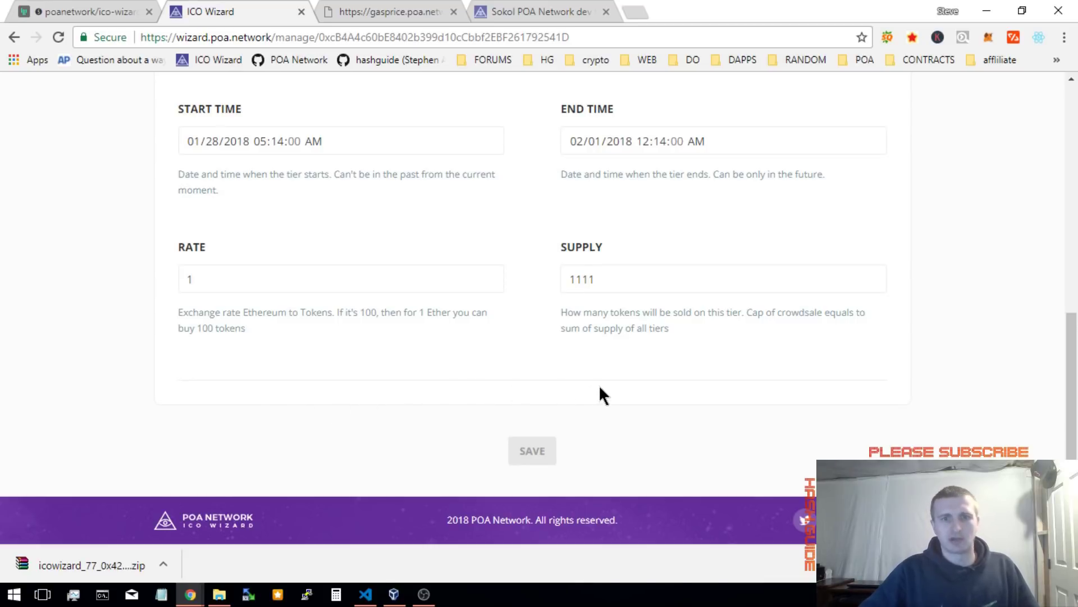
pyautogui.scroll(7, 601, 391)
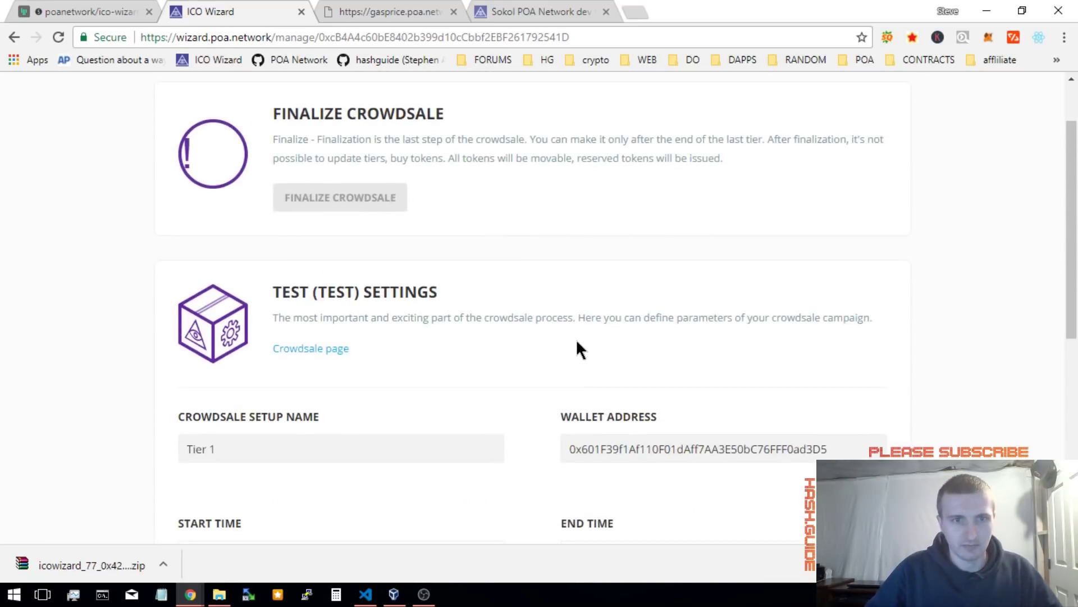
pyautogui.scroll(2, 576, 346)
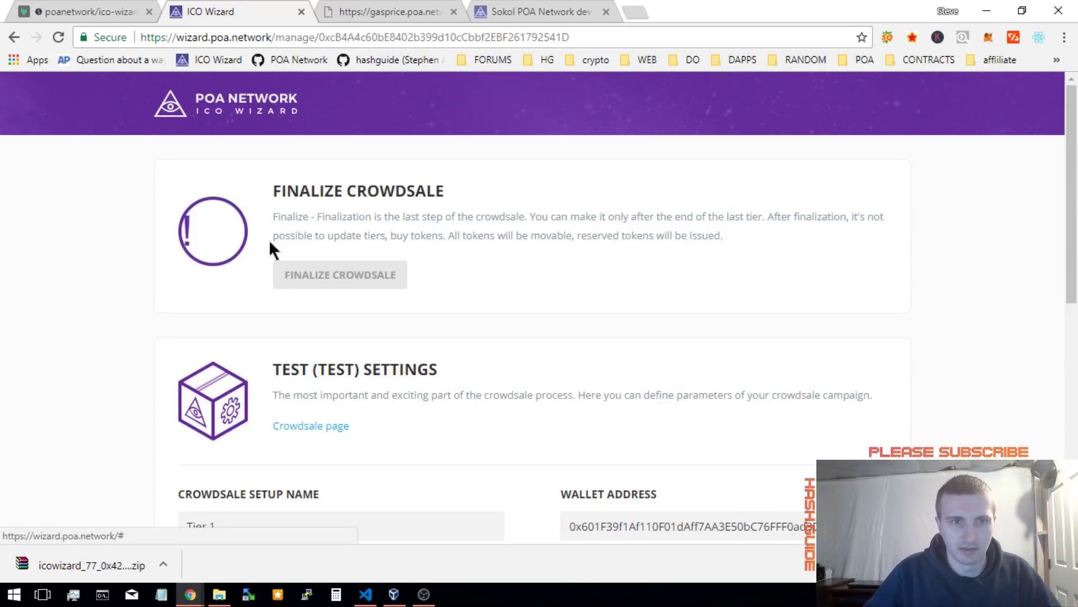
pyautogui.click(225, 59)
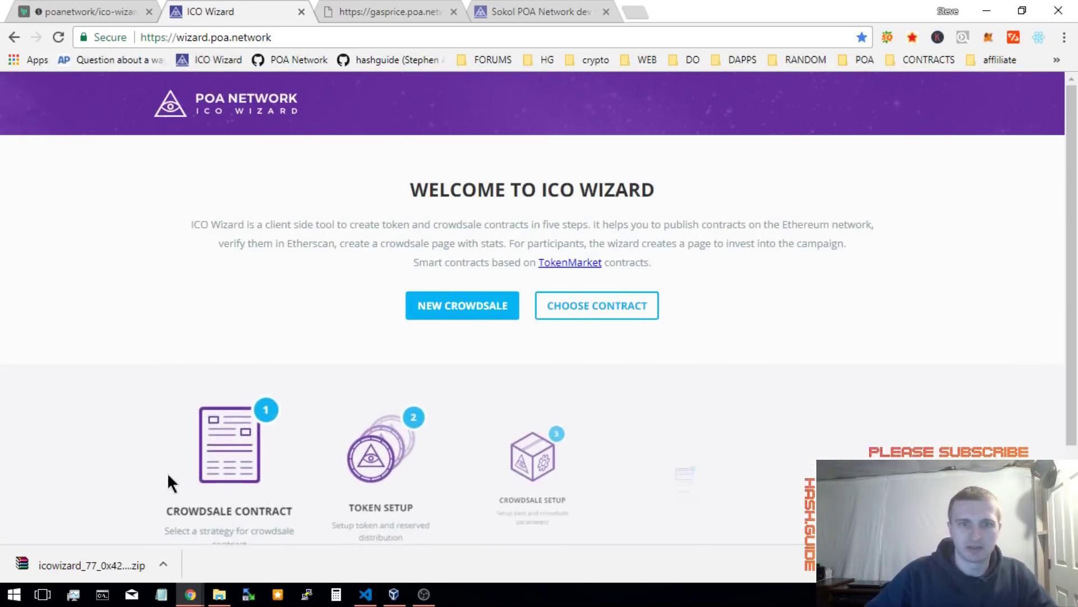
# - Start a new crowdsale and enter token name HASHGUIDE on Token Setup
pyautogui.click(465, 306)
pyautogui.click(551, 488)
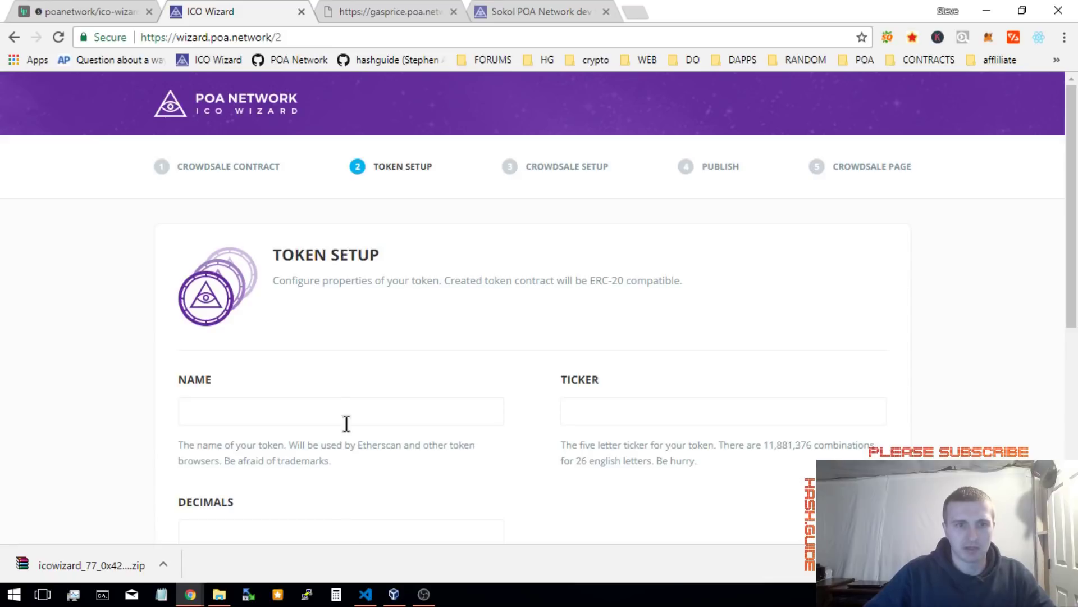
pyautogui.click(340, 400)
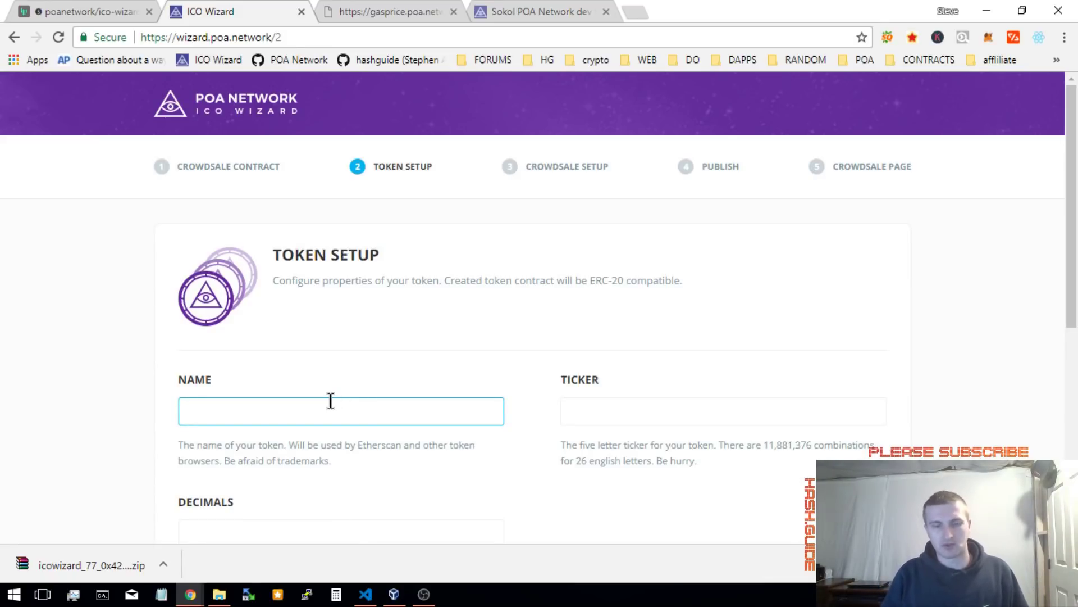
pyautogui.scroll(-3, 330, 400)
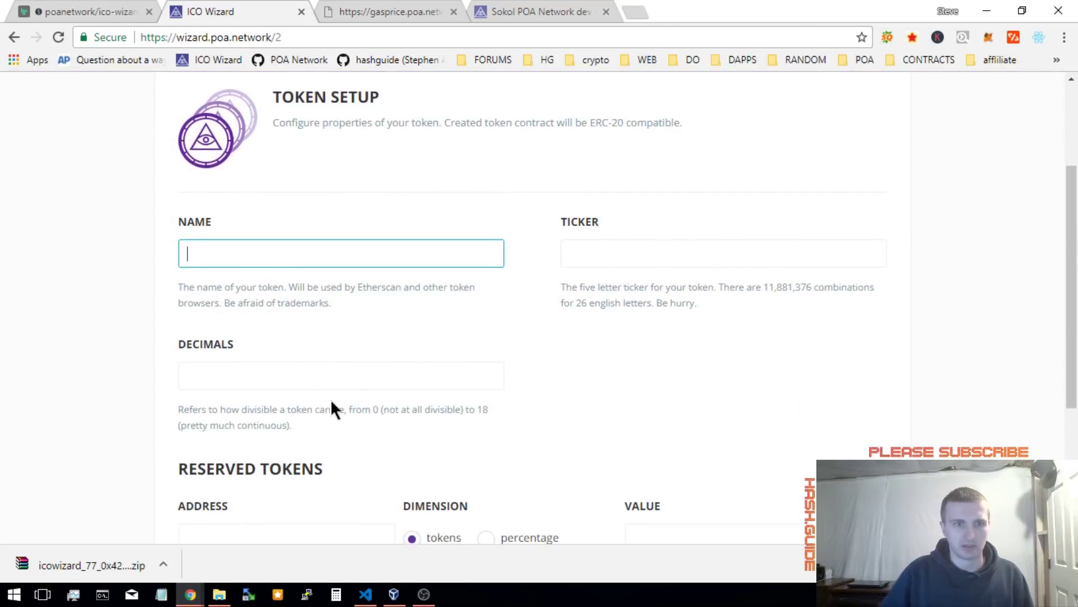
pyautogui.write('HASHGUIDE')
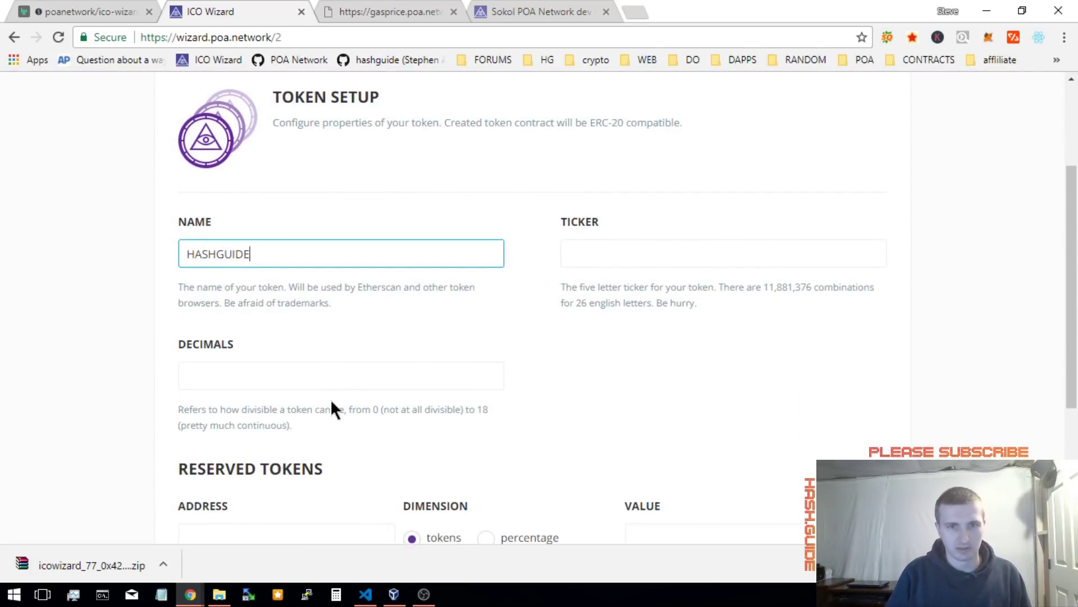
# - Enter ticker HASH and 18 decimals for the token
pyautogui.press('Tab')
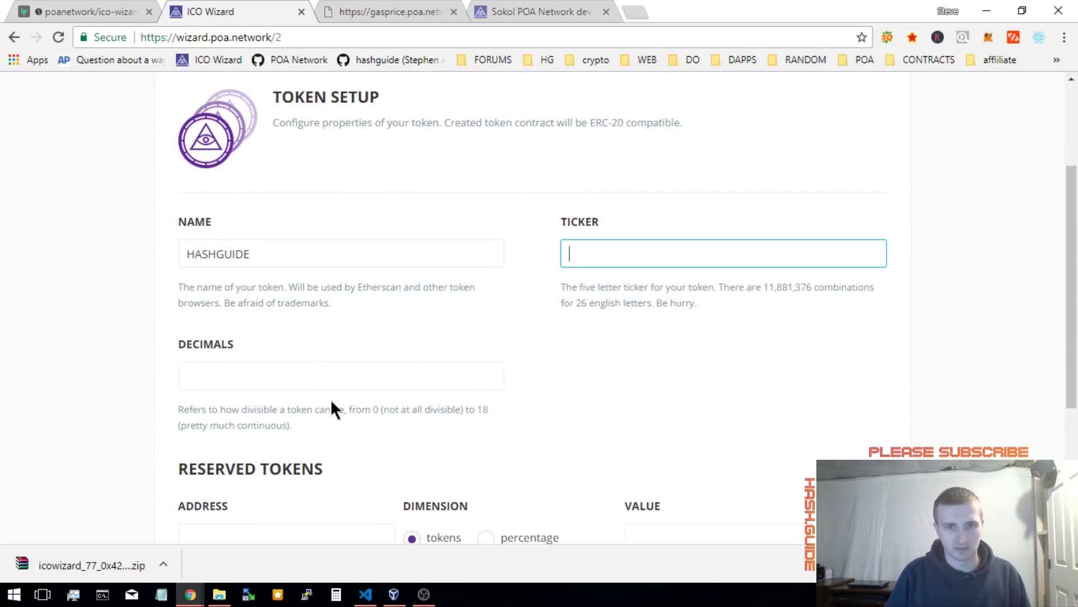
pyautogui.write('HASH')
pyautogui.press('Tab')
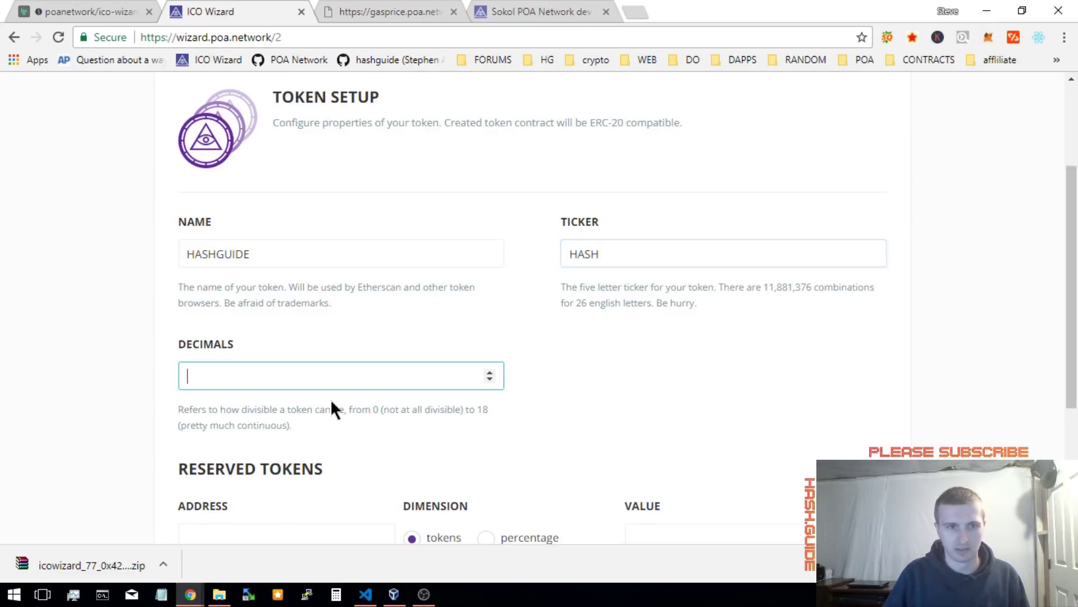
pyautogui.write('18')
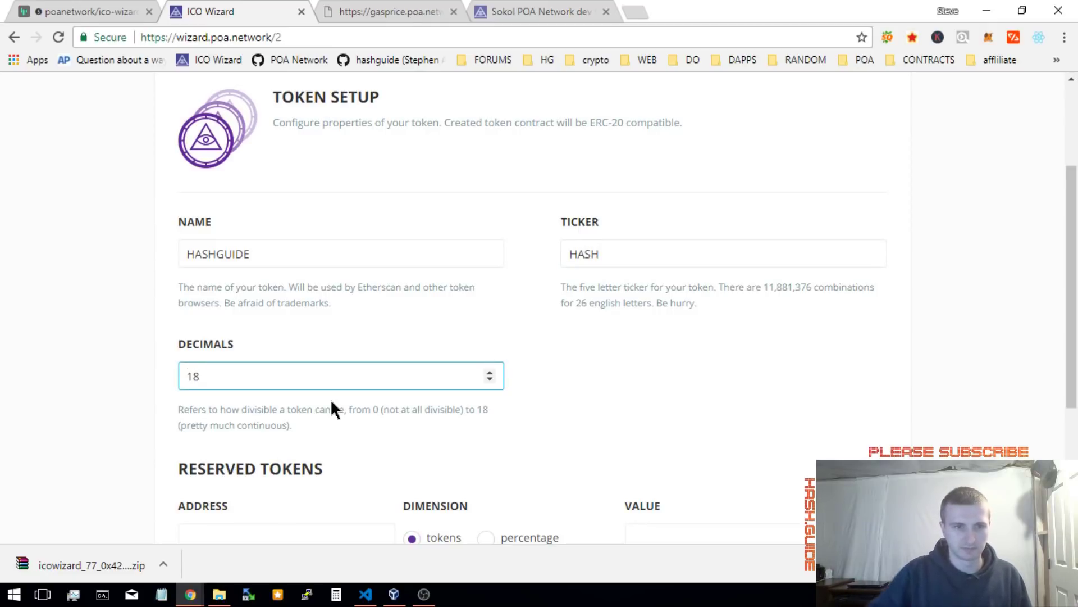
pyautogui.scroll(-3, 391, 415)
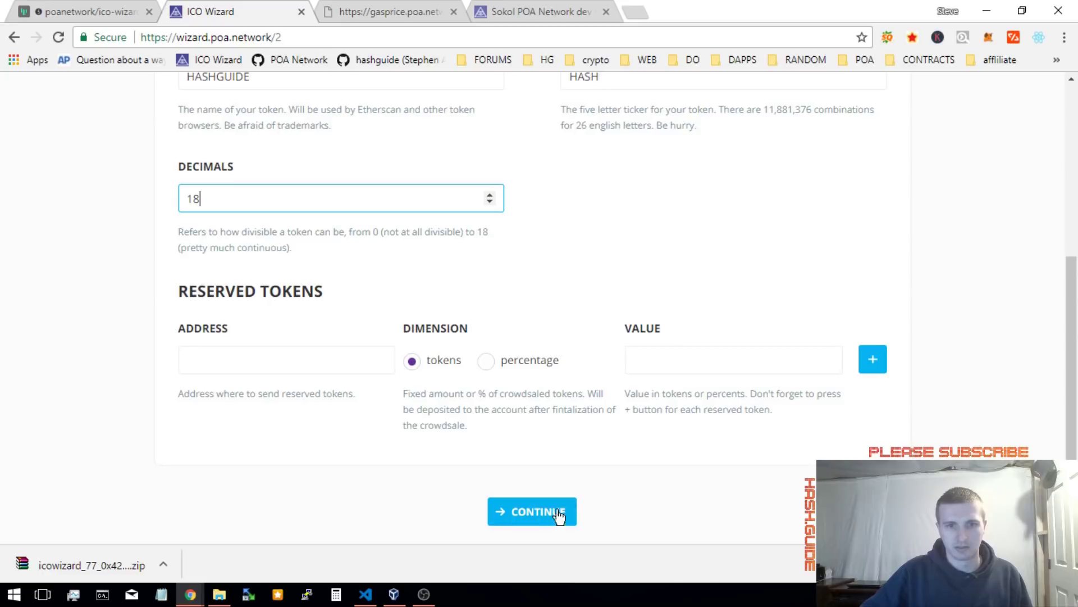
pyautogui.scroll(3, 565, 507)
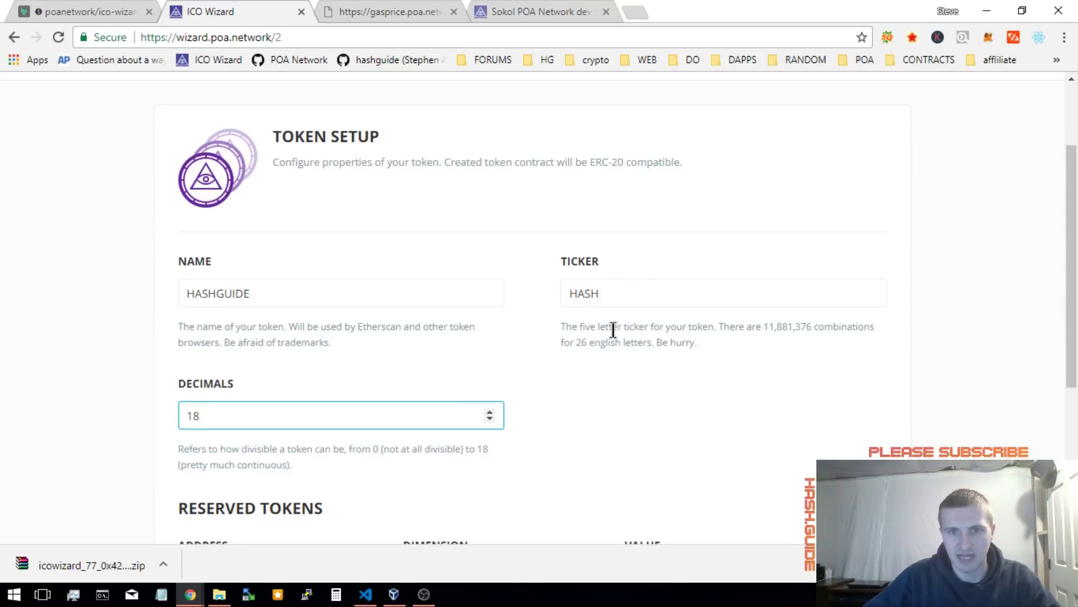
pyautogui.scroll(-3, 347, 291)
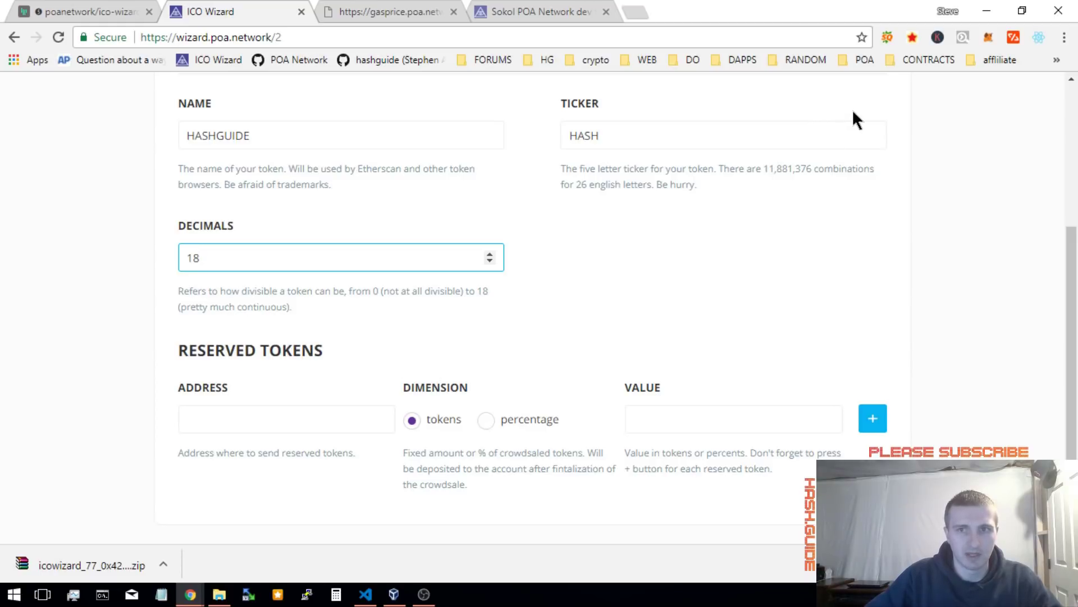
pyautogui.click(225, 417)
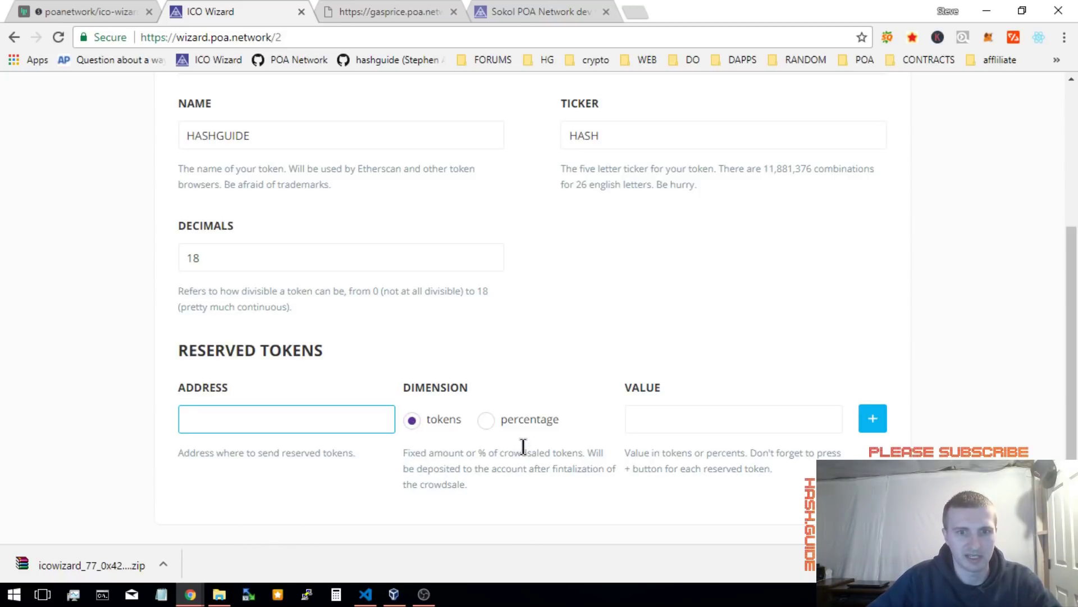
# - Set the reserved tokens dimension to percentage and select its Value field
pyautogui.click(503, 423)
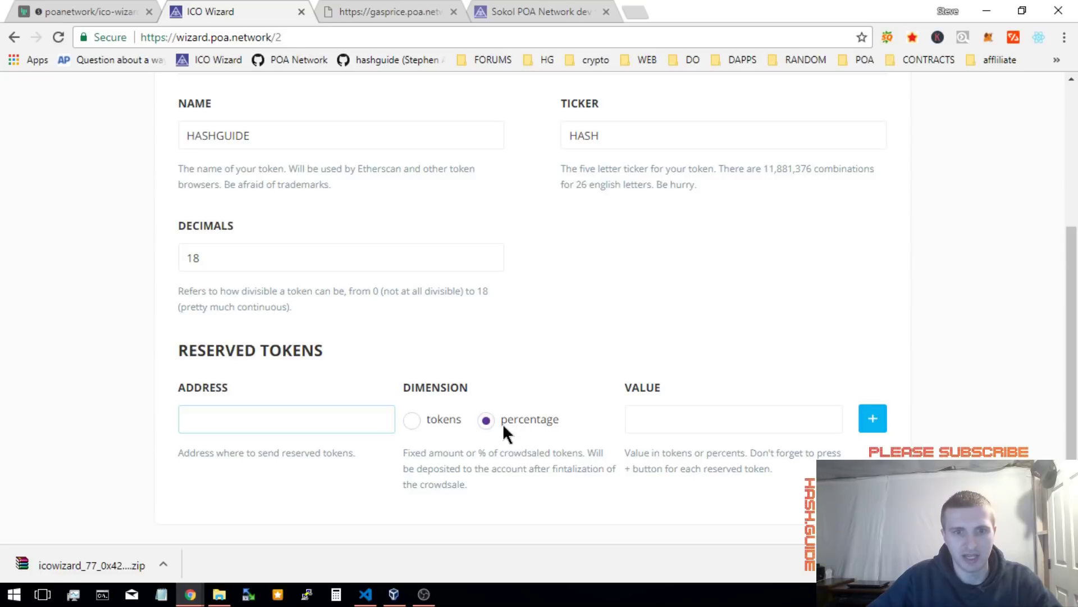
pyautogui.click(668, 419)
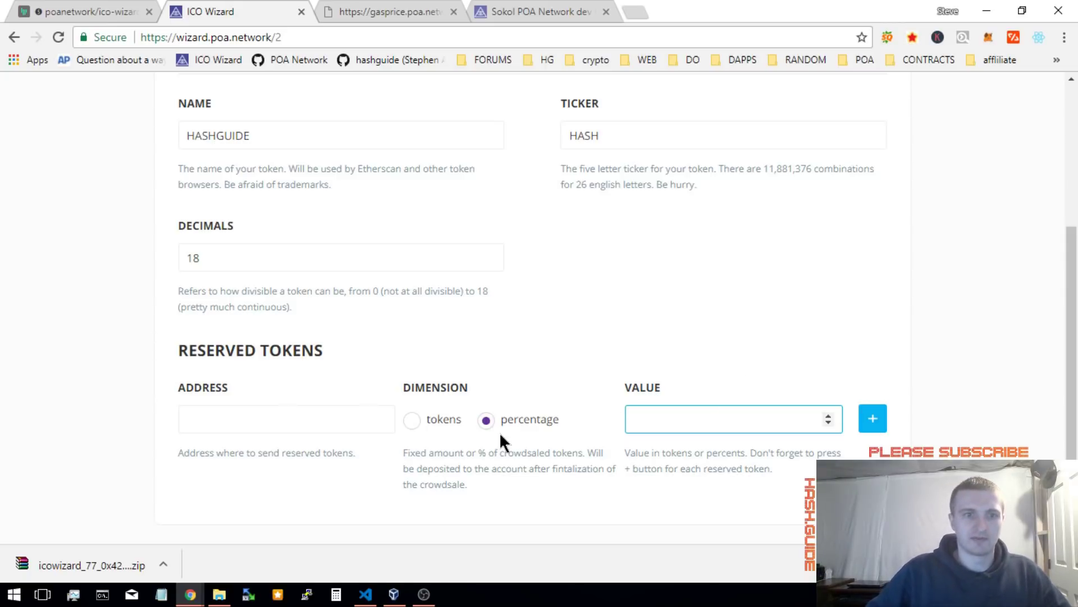
pyautogui.scroll(-3, 844, 427)
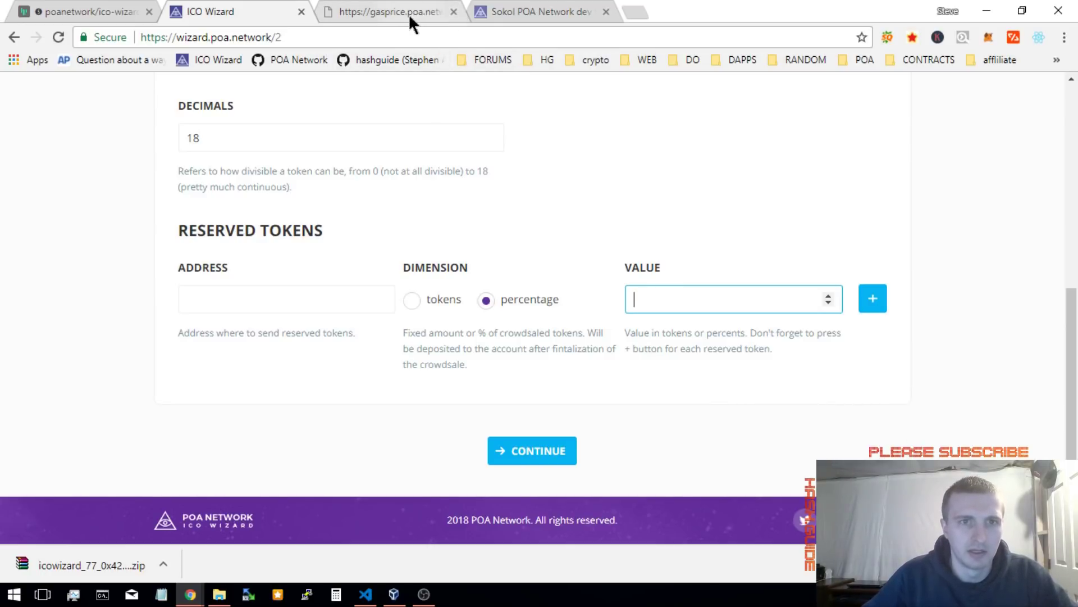
pyautogui.scroll(5, 485, 458)
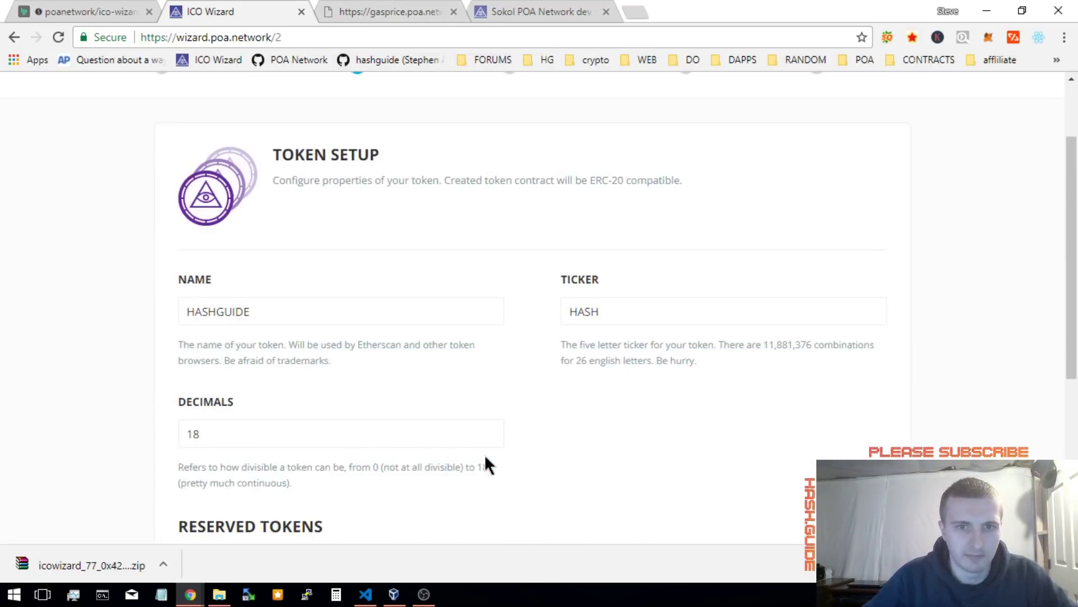
pyautogui.scroll(2, 269, 292)
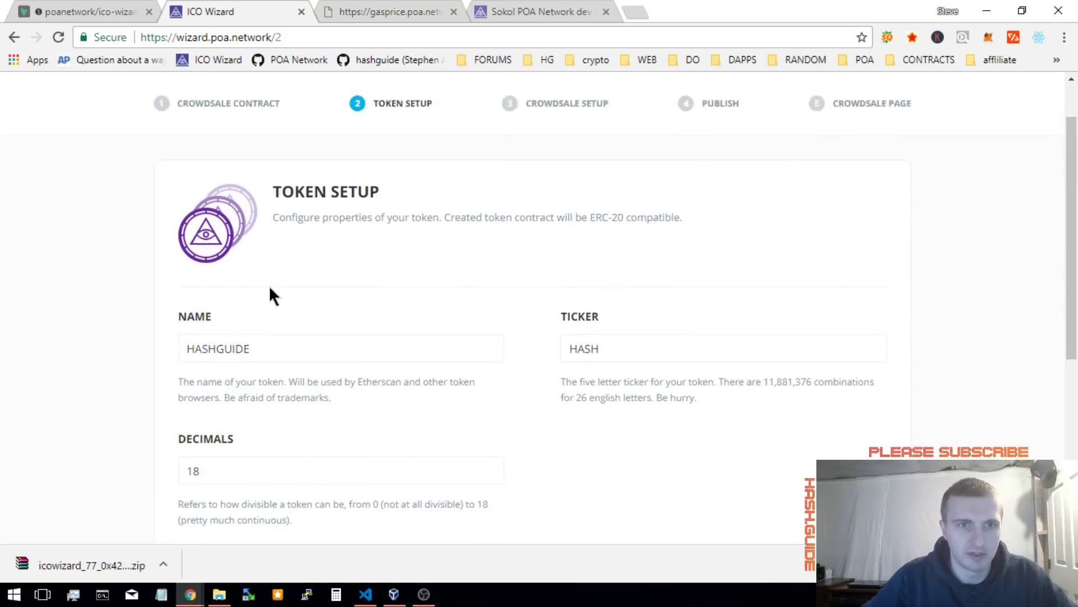
pyautogui.scroll(-7, 564, 353)
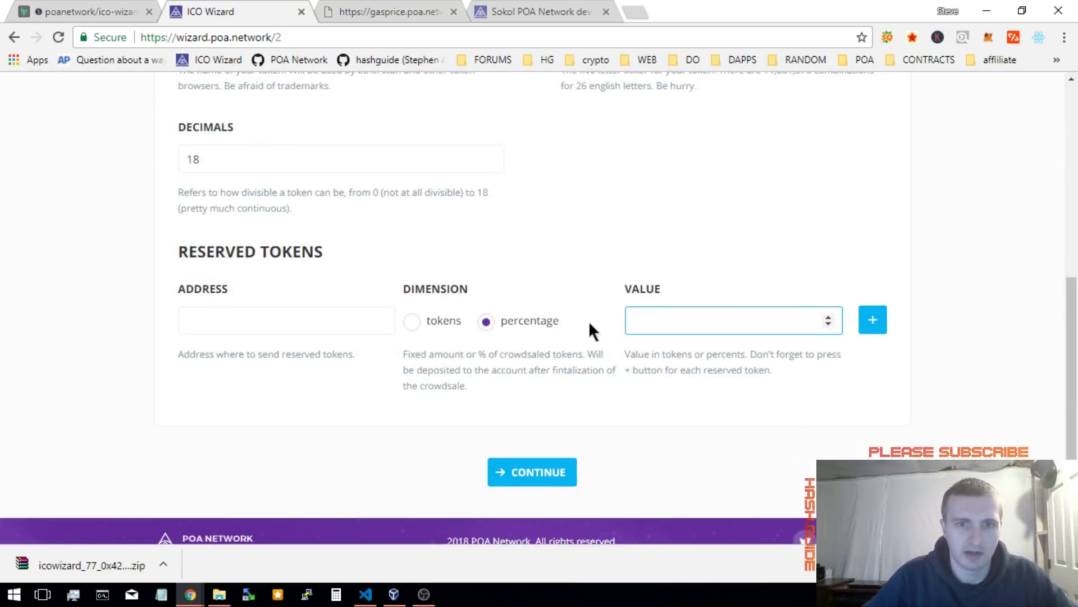
# - Continue to the Crowdsale Setup step, then open a new browser tab
pyautogui.click(562, 473)
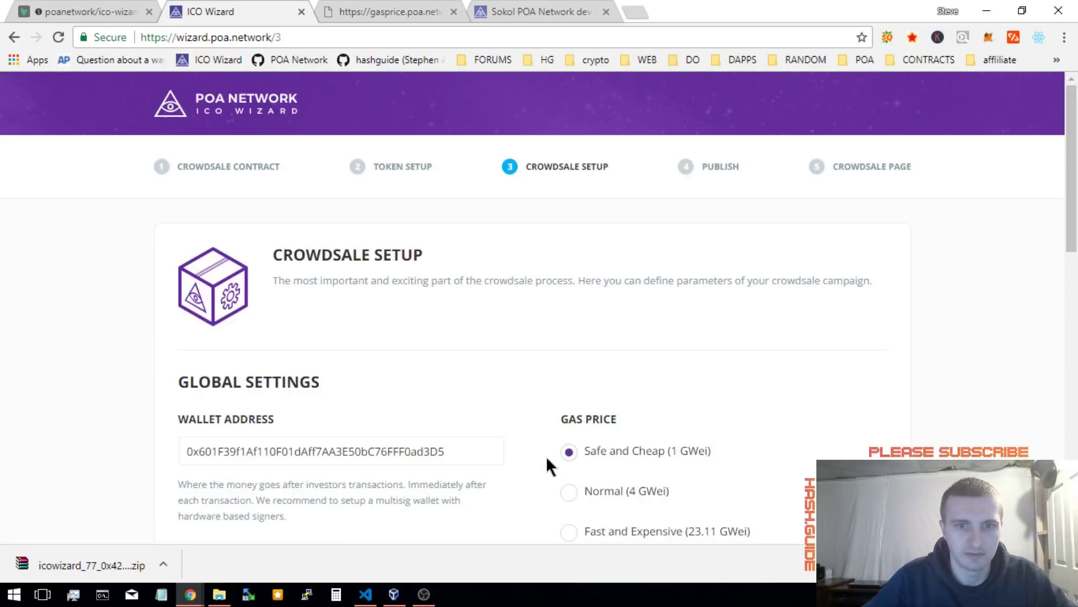
pyautogui.scroll(-2, 545, 456)
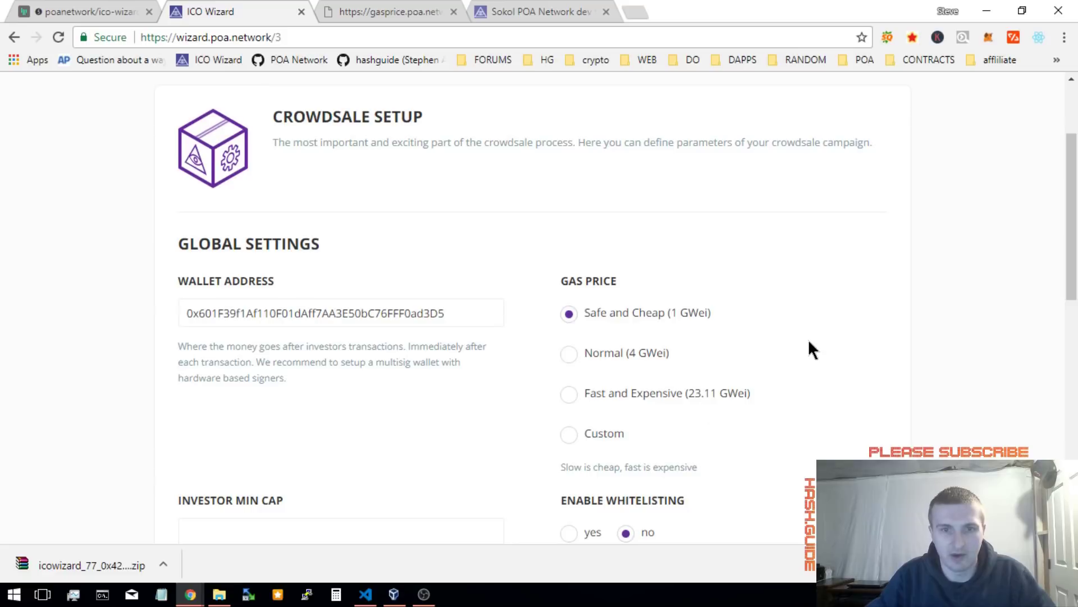
pyautogui.click(644, 12)
# - Load ethgasstation.info to see the current gas prices (standard 3, SafeLow 1 Gwei)
pyautogui.write('ethj')
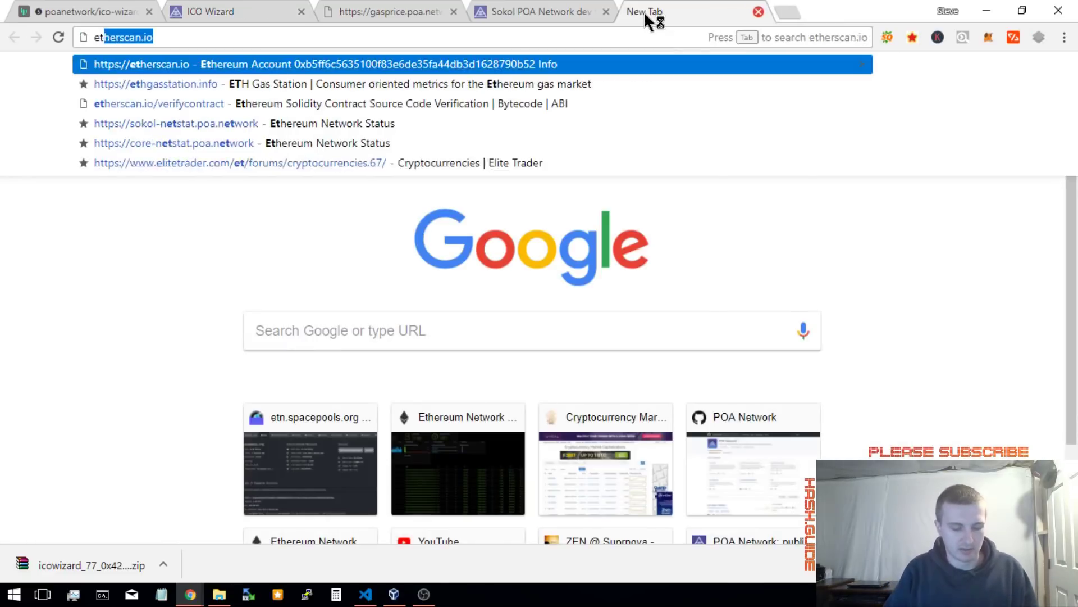
pyautogui.press('BackSpace')
pyautogui.press('BackSpace')
pyautogui.write('hgasstatio')
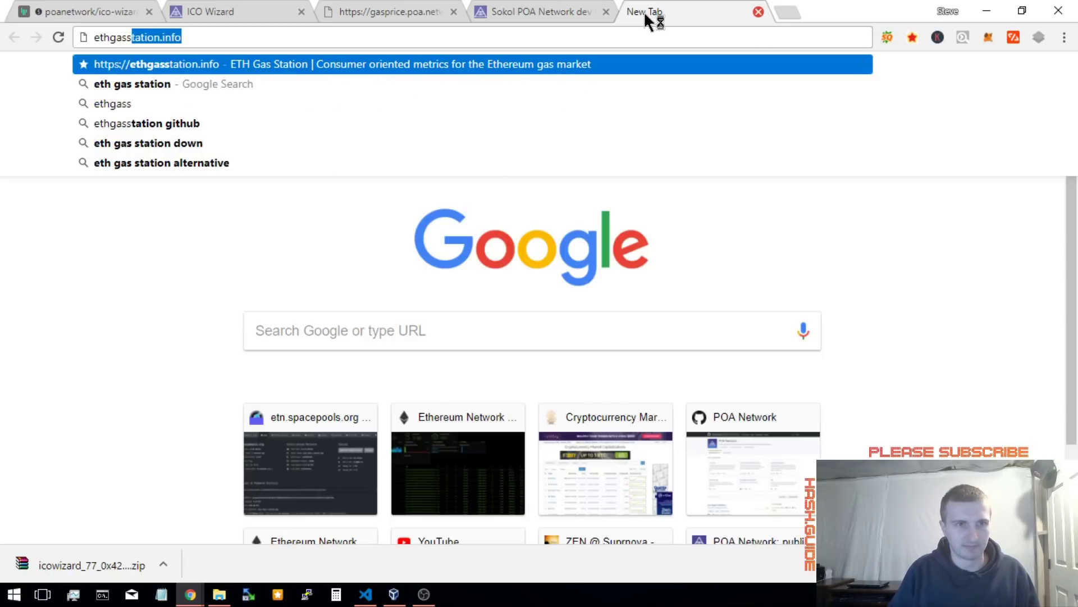
pyautogui.press('Return')
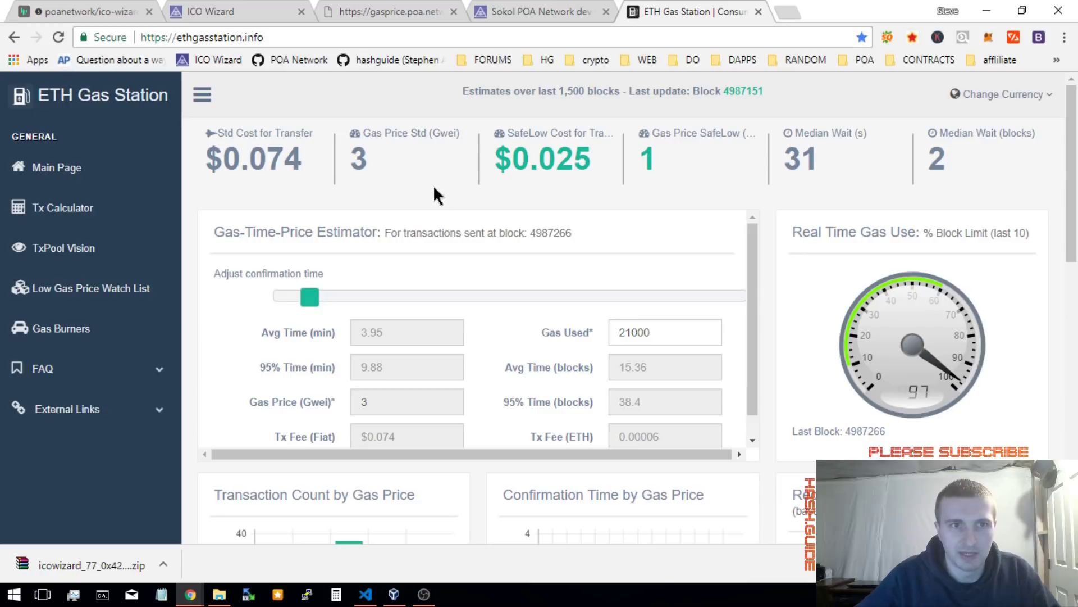
# - Check the POA gas price feed and wallet, then highlight the 1 GWei Safe and Cheap price
pyautogui.click(230, 12)
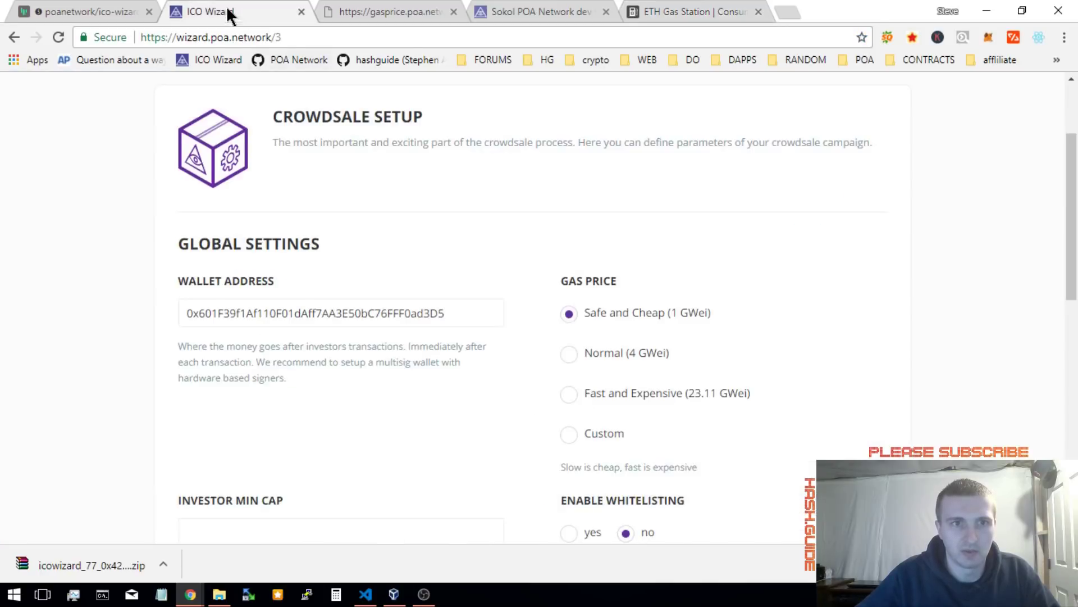
pyautogui.click(390, 12)
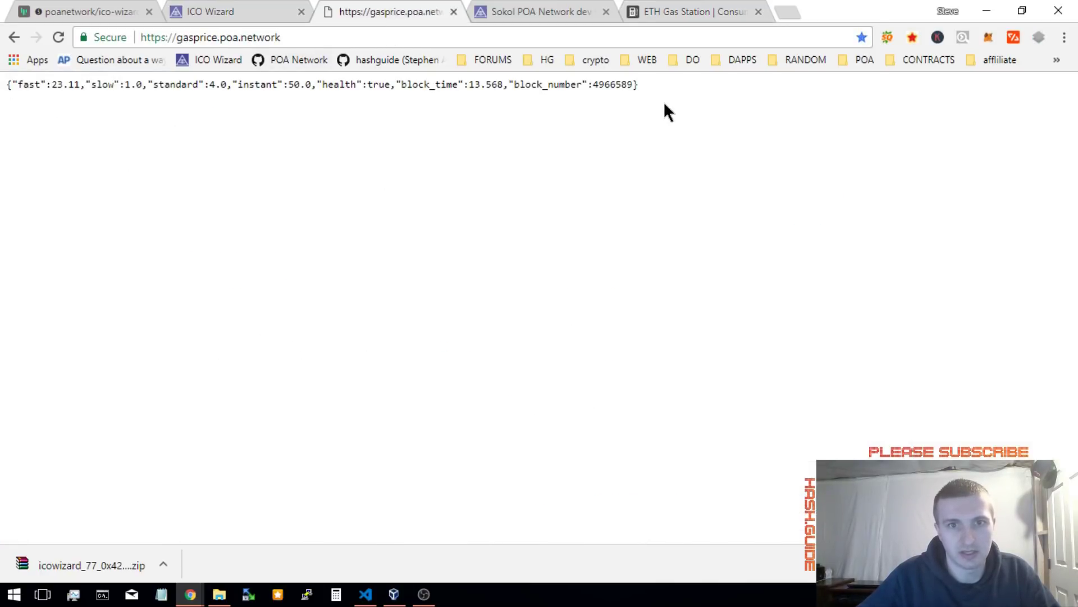
pyautogui.click(261, 12)
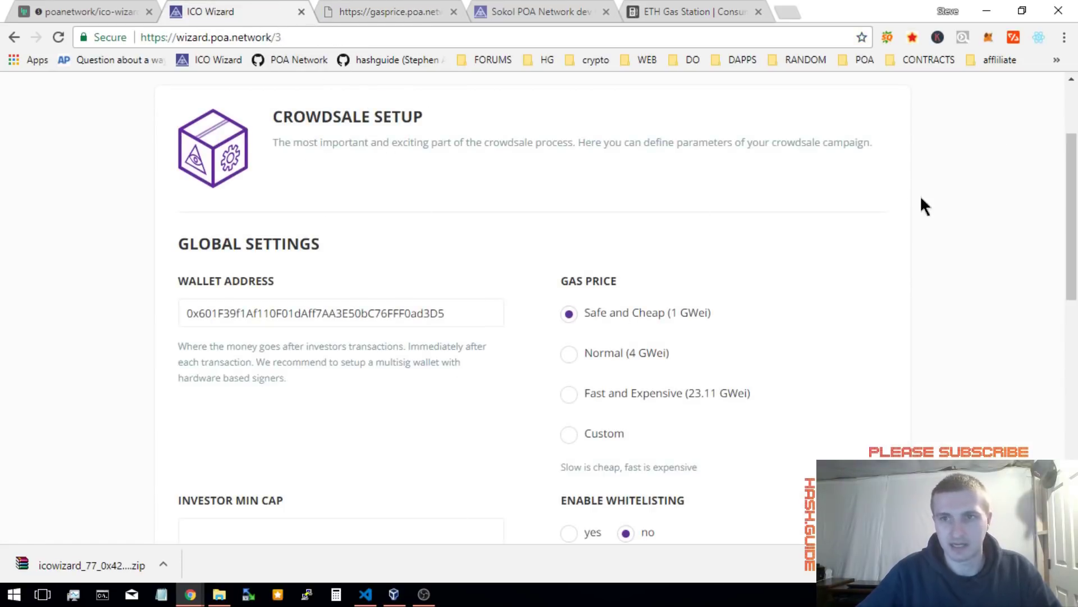
pyautogui.click(986, 37)
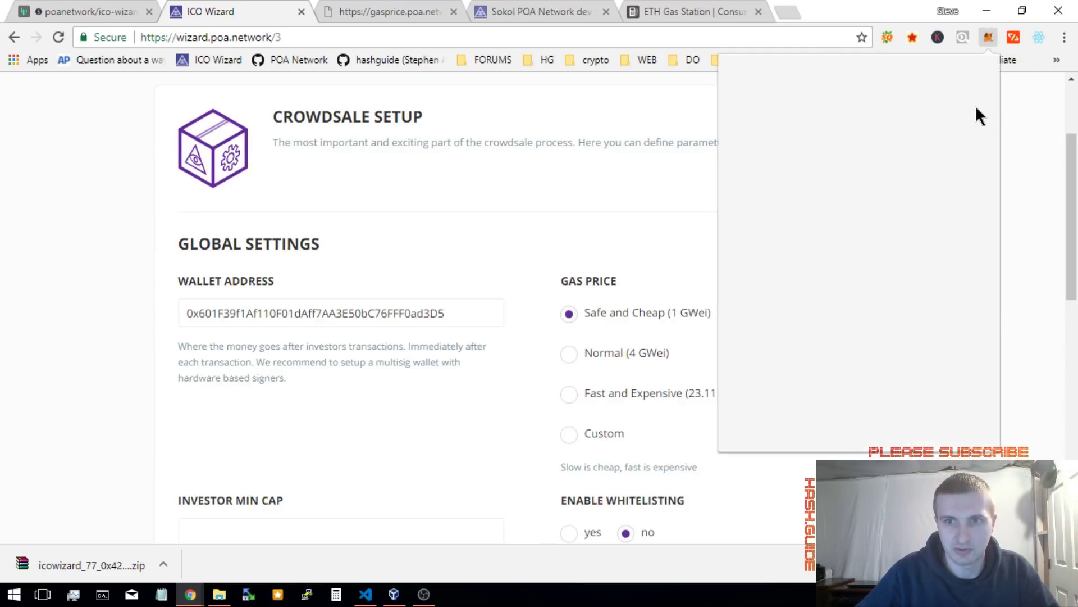
pyautogui.click(229, 210)
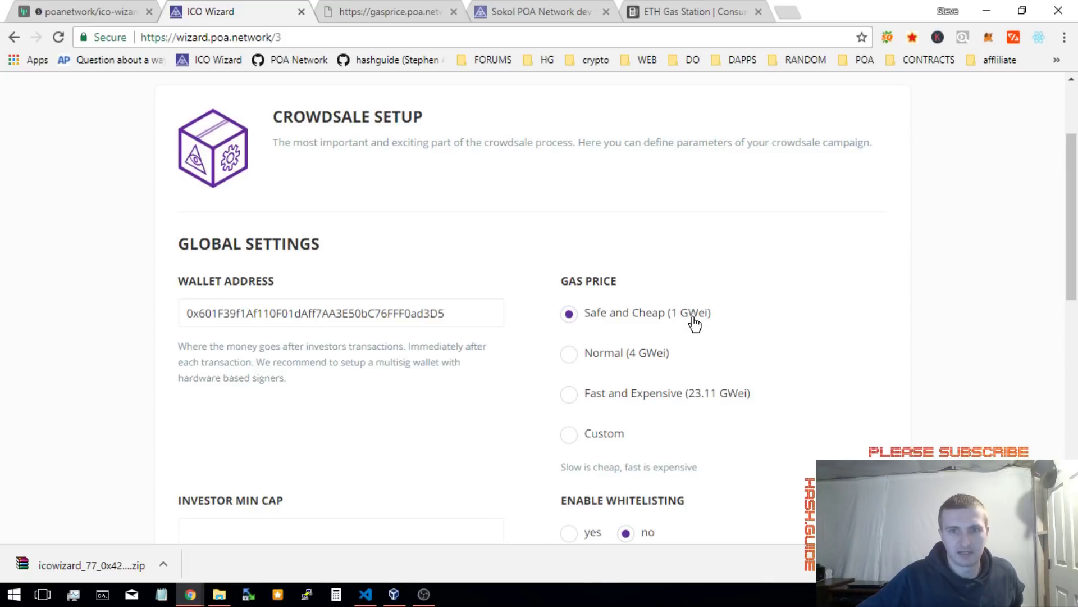
pyautogui.moveTo(671, 314); pyautogui.dragTo(702, 315)
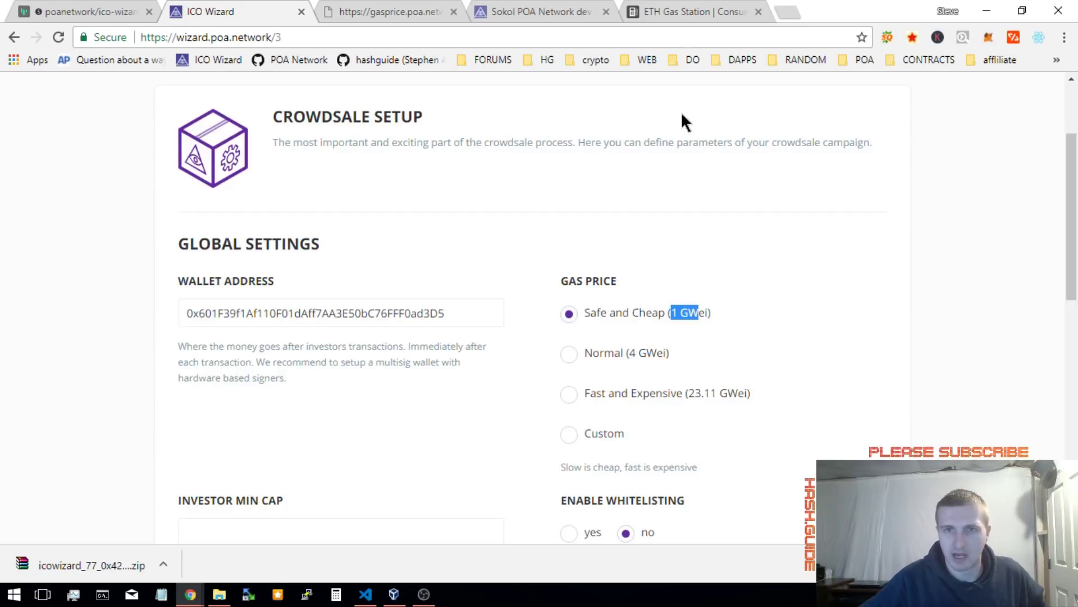
# - Compare with ETH Gas Station and mark its 1 Gwei SafeLow price
pyautogui.click(686, 10)
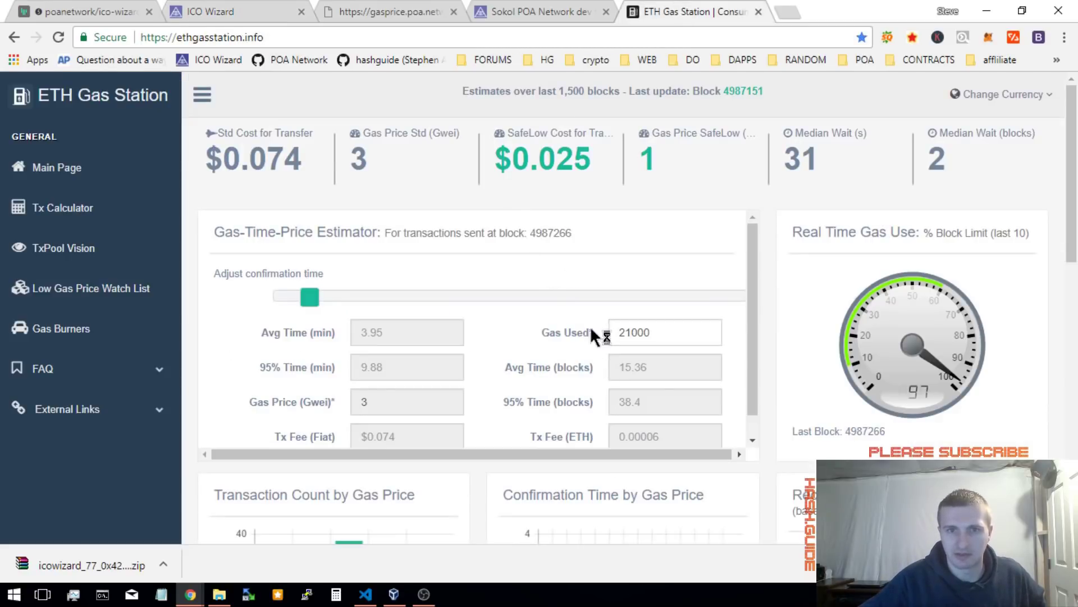
pyautogui.click(264, 12)
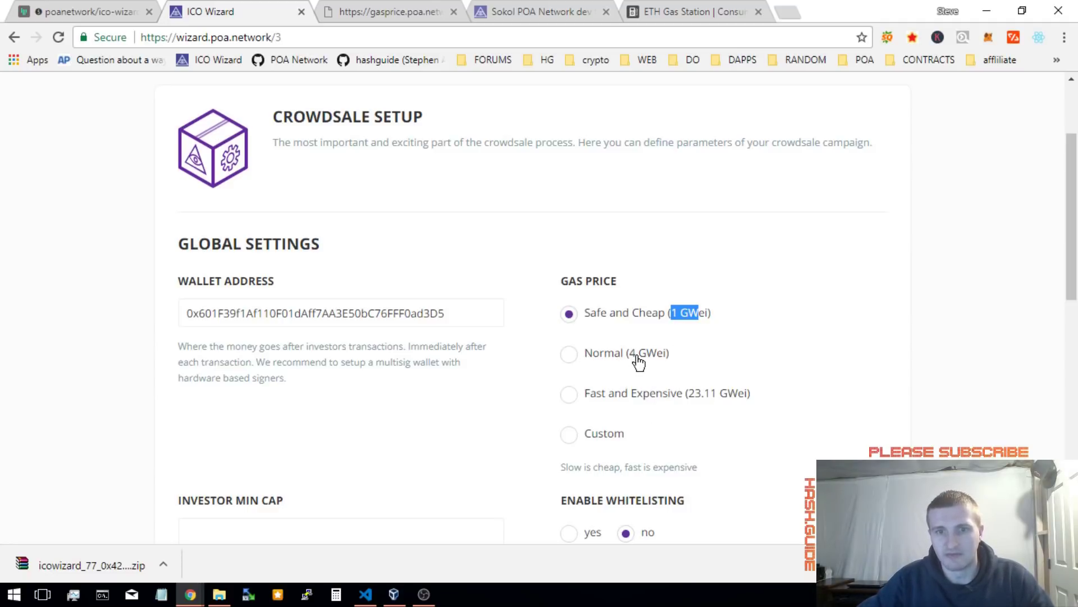
pyautogui.click(675, 315)
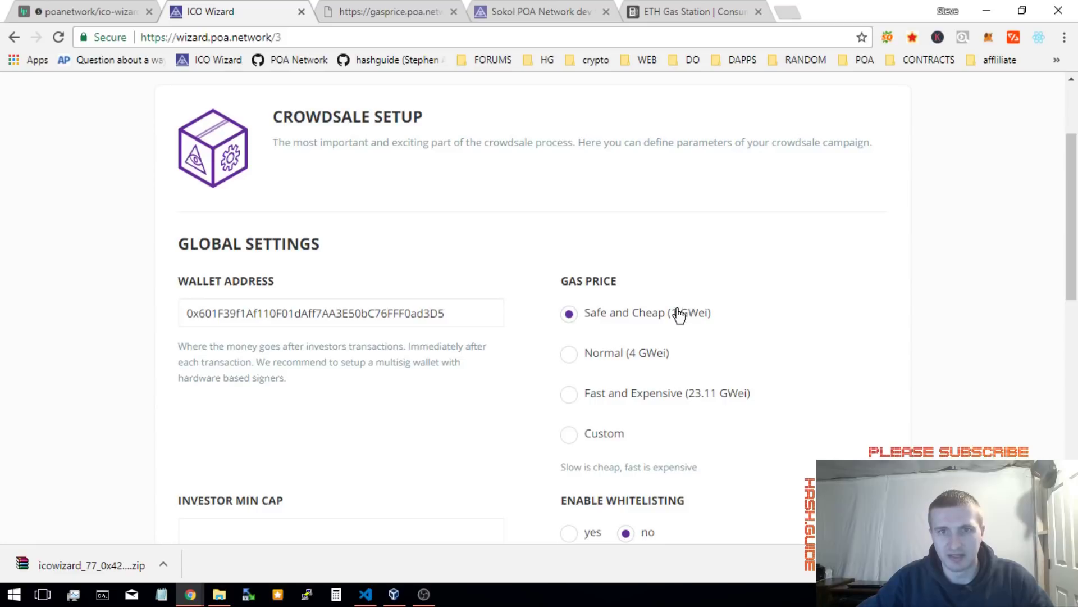
pyautogui.click(745, 10)
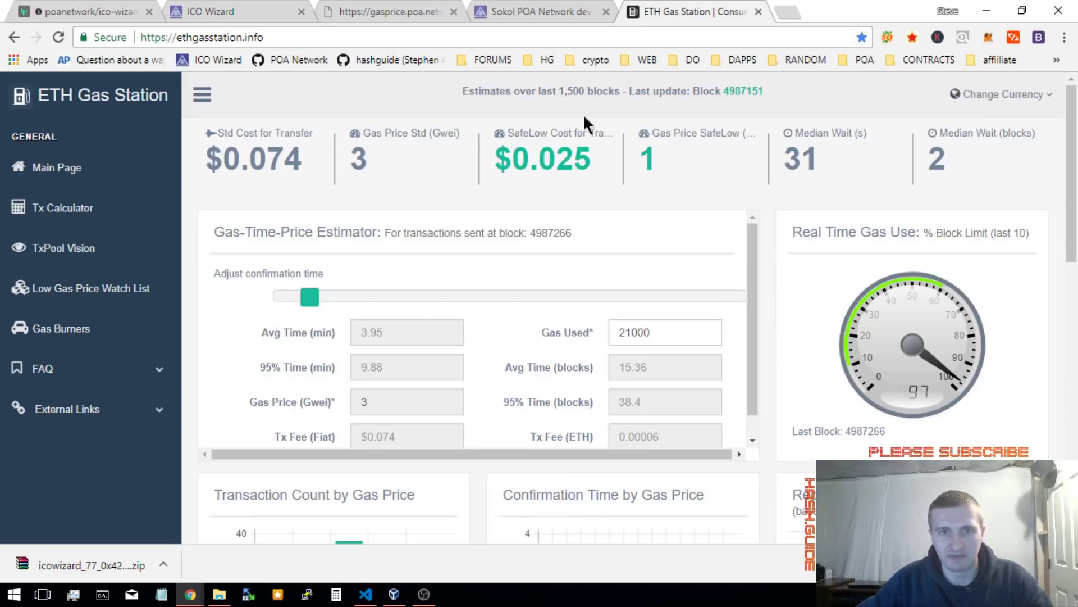
pyautogui.moveTo(712, 135); pyautogui.dragTo(712, 139)
# - Check the POA gas feed again and choose a Custom gas price in Crowdsale Setup
pyautogui.click(374, 9)
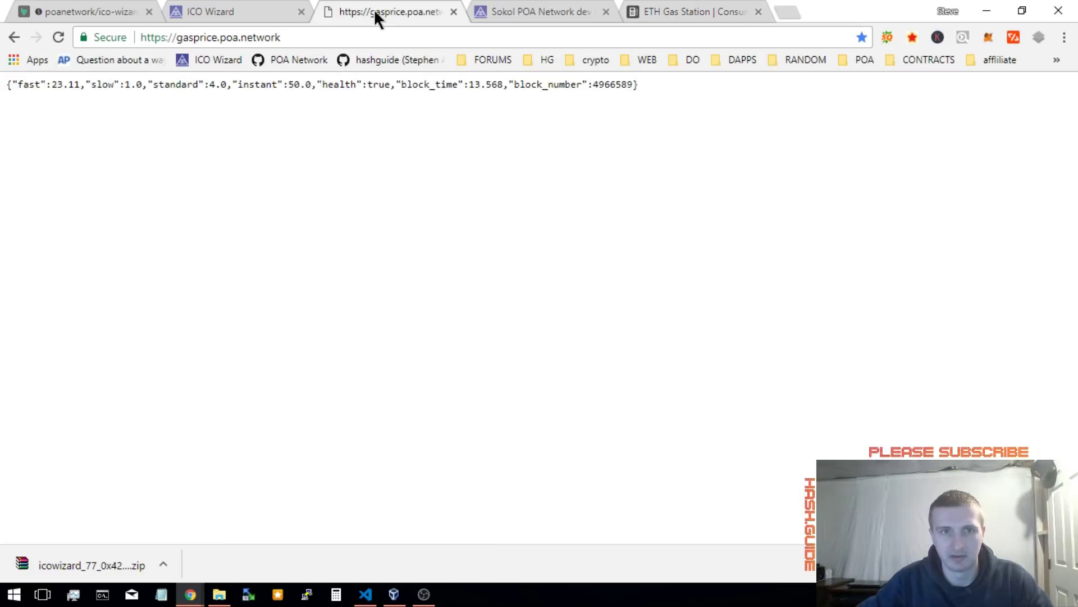
pyautogui.click(236, 9)
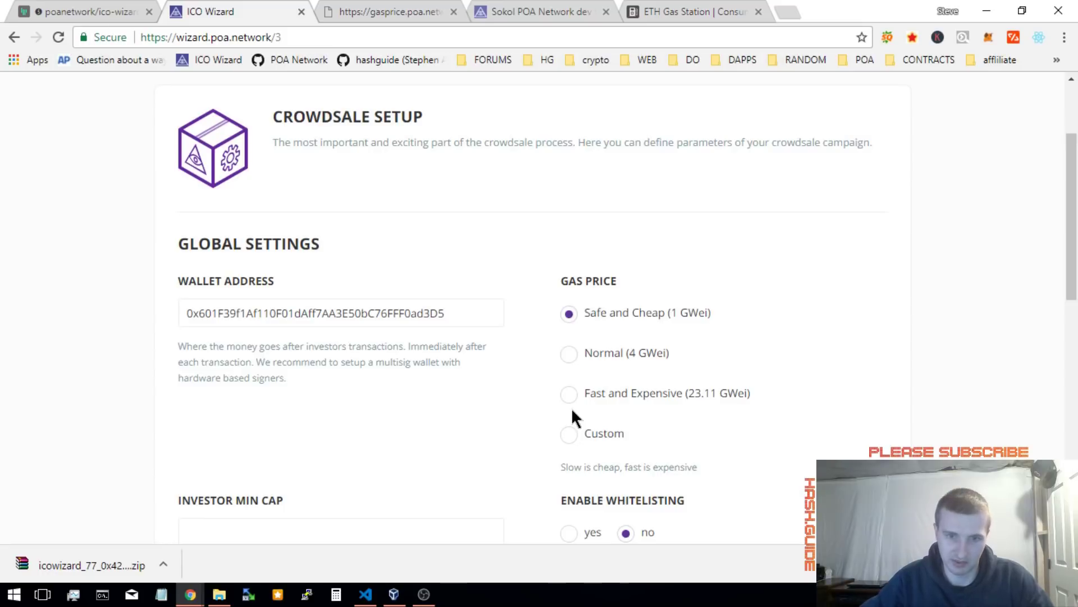
pyautogui.click(570, 437)
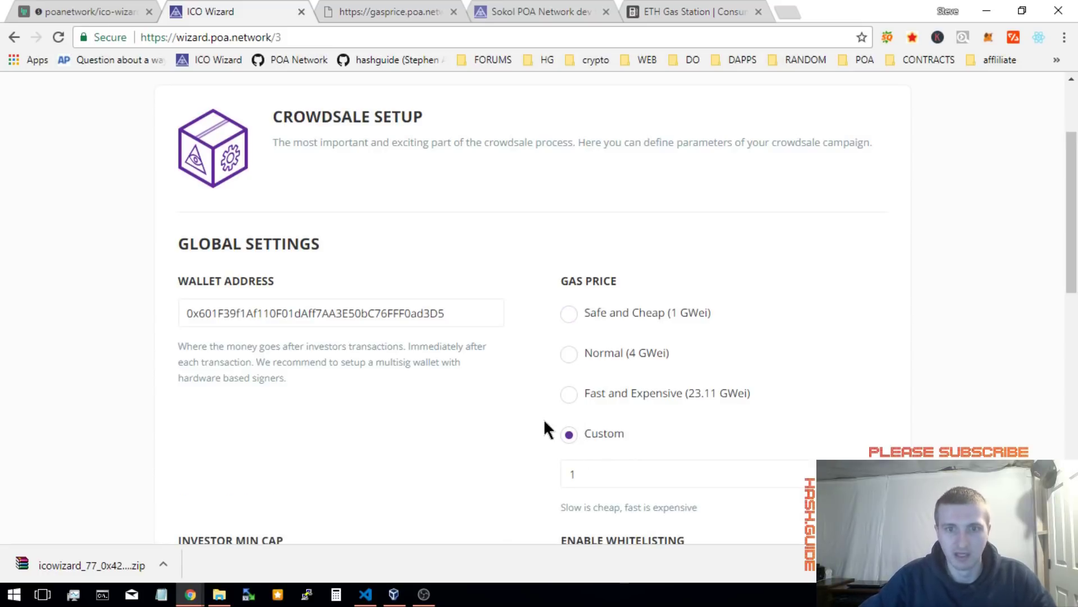
# - Edit the custom gas price of 1, recheck the POA feed, and open MetaMask via Alt+Shift+M
pyautogui.click(616, 466)
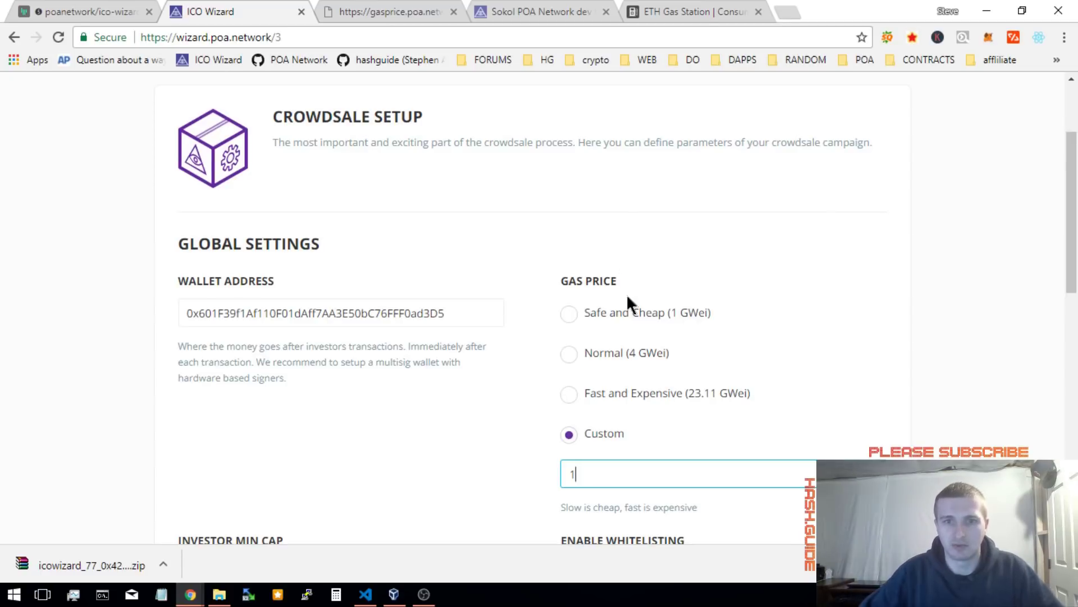
pyautogui.click(354, 12)
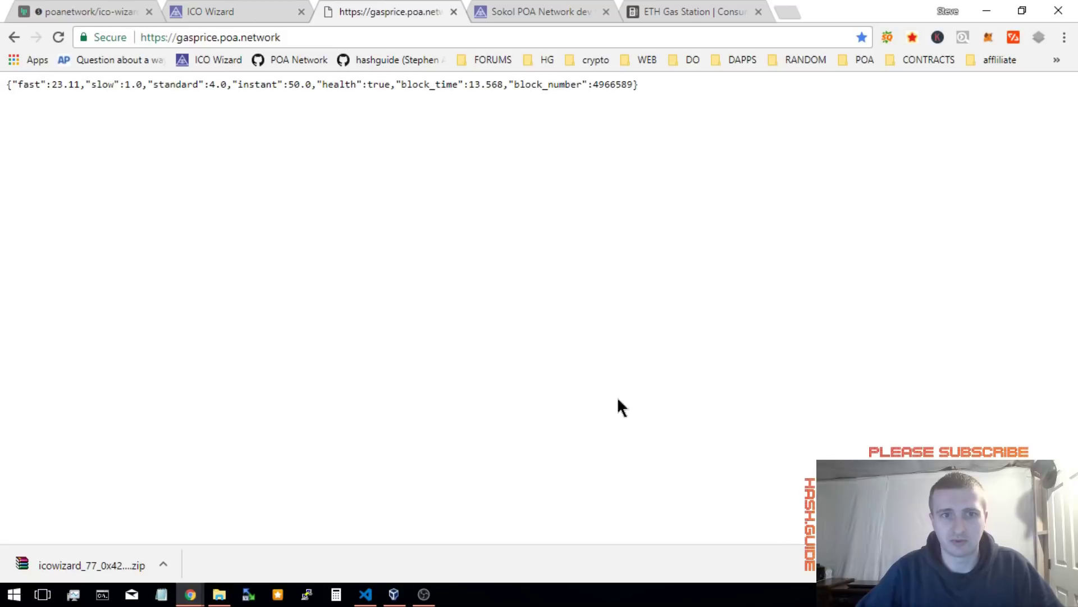
pyautogui.click(223, 11)
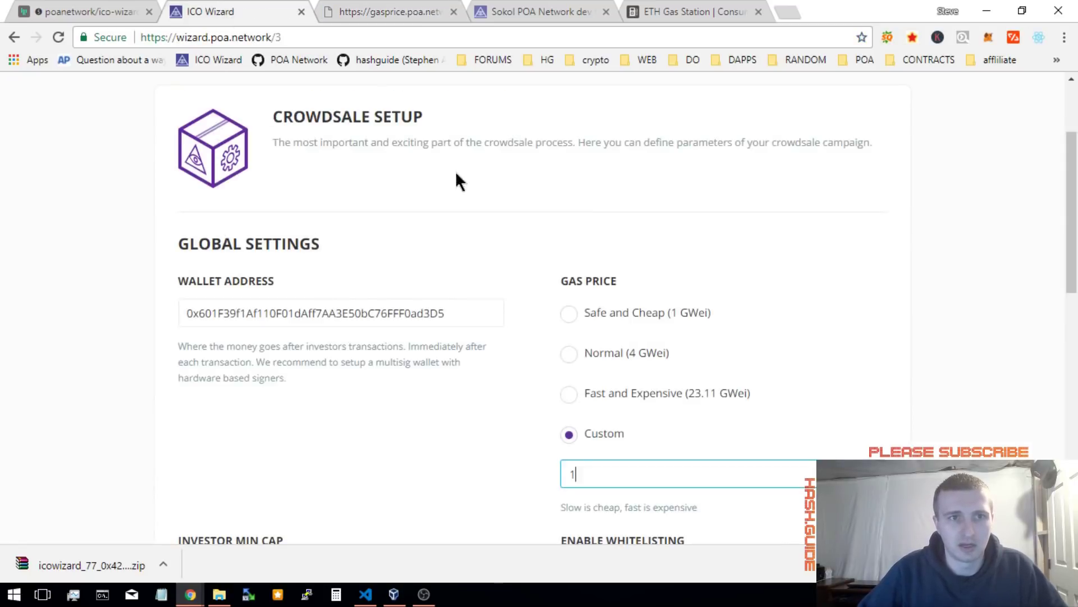
pyautogui.hotkey('alt', 'shift', 'm')
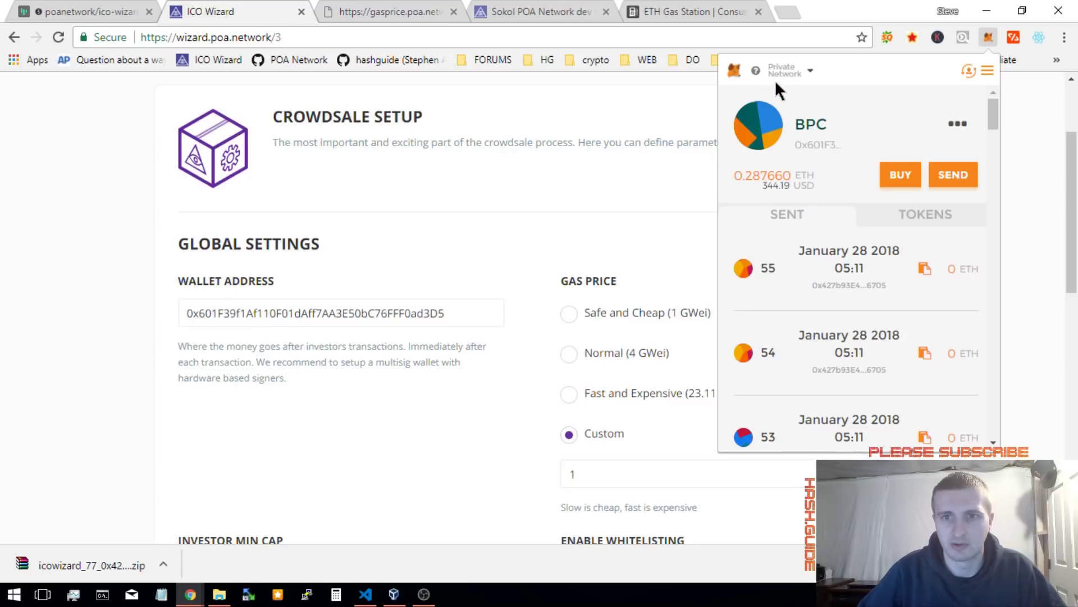
# - Switch MetaMask to Main Ethereum Network and reload the ICO Wizard welcome page
pyautogui.click(780, 84)
pyautogui.click(794, 113)
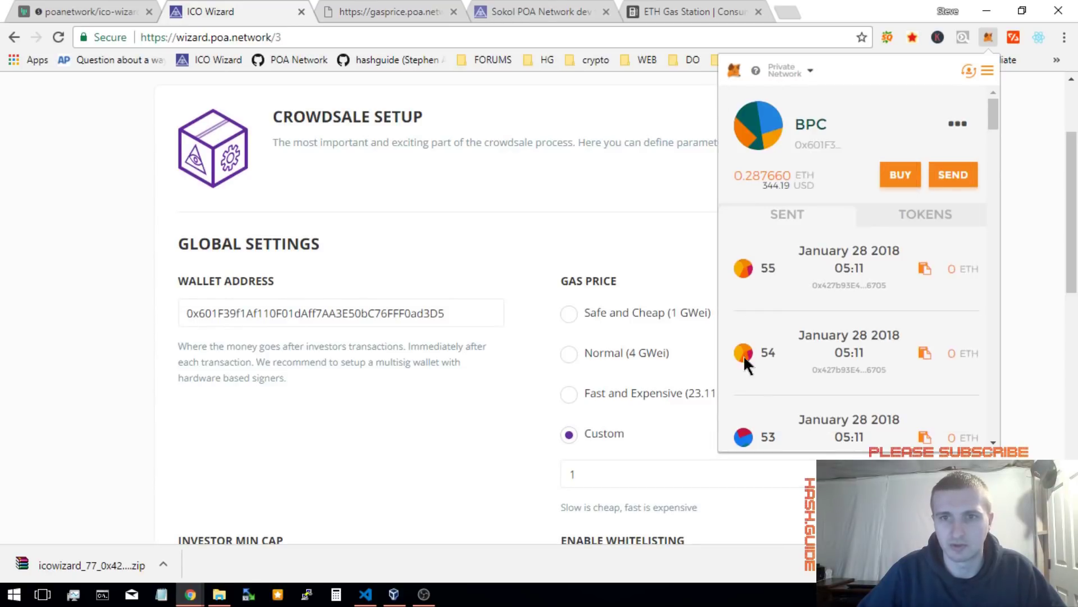
pyautogui.click(510, 203)
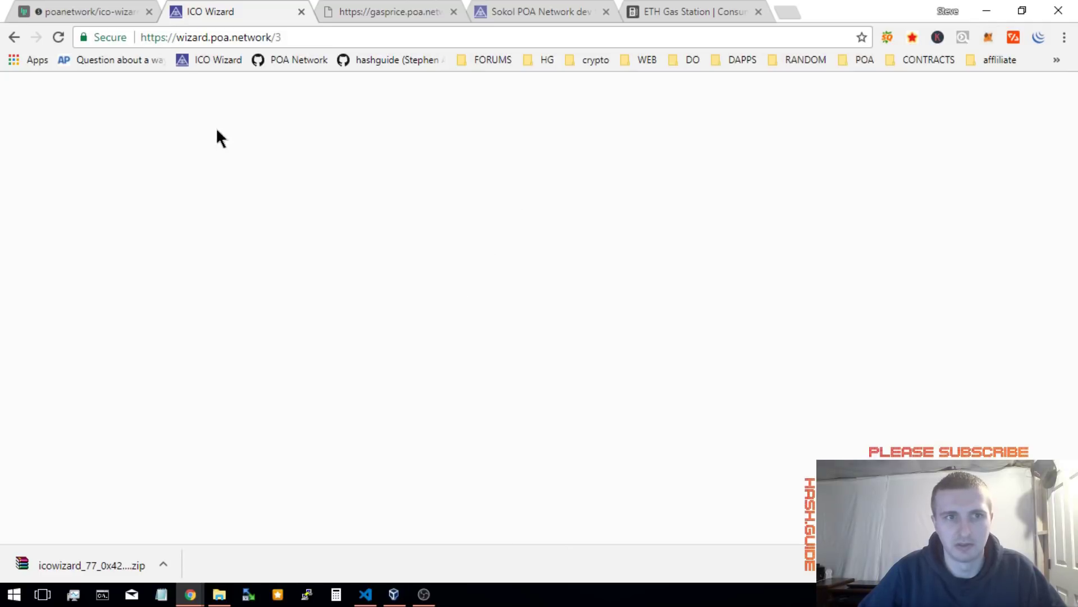
pyautogui.click(235, 59)
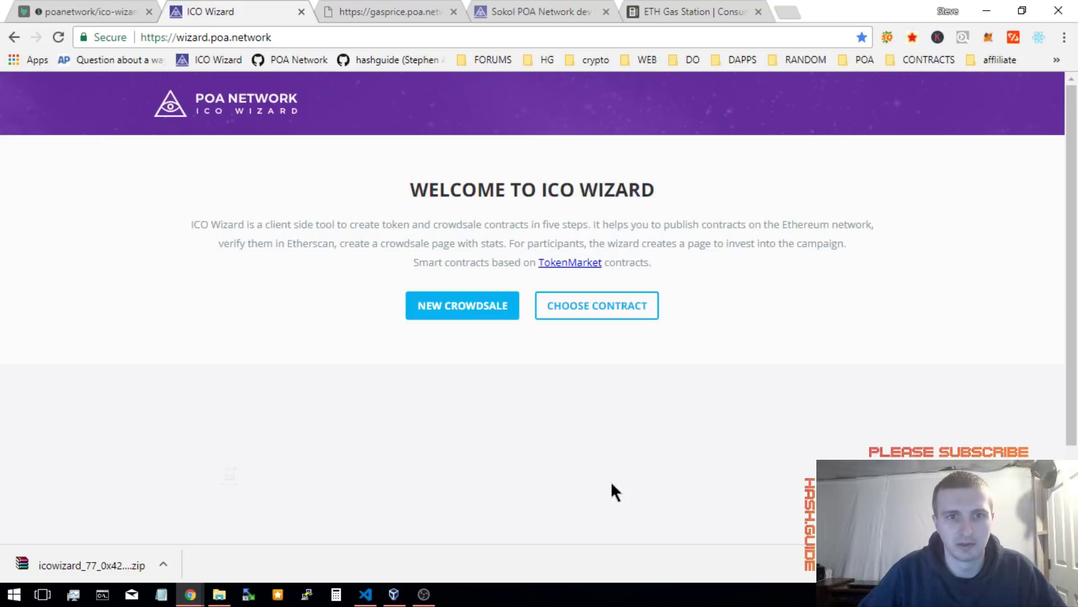
# - Start a new Whitelist with Cap crowdsale and enter token name HASHGUIDE
pyautogui.click(483, 307)
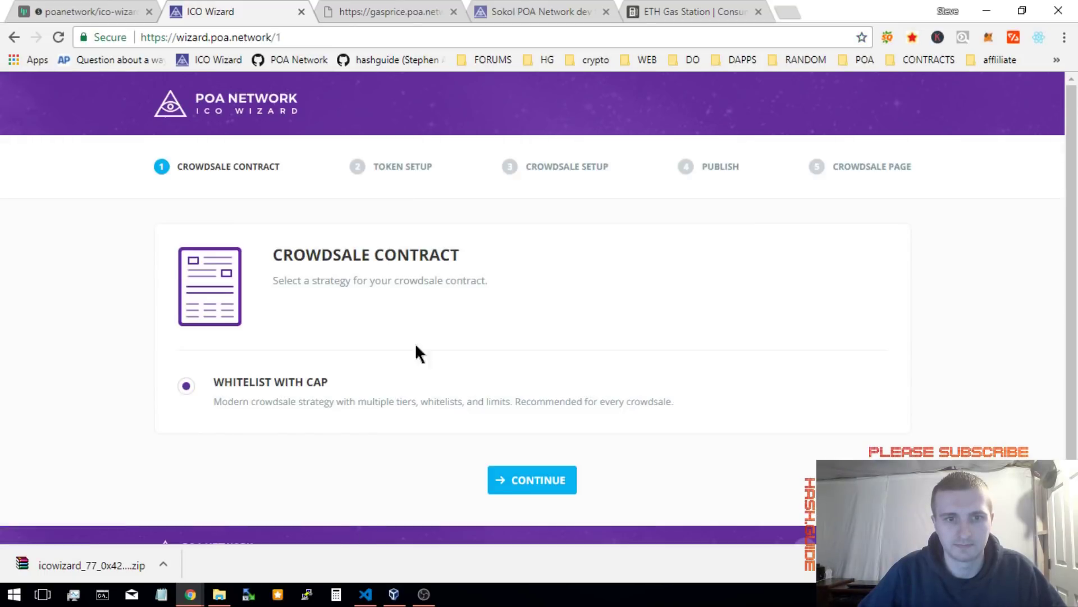
pyautogui.click(532, 478)
pyautogui.click(411, 406)
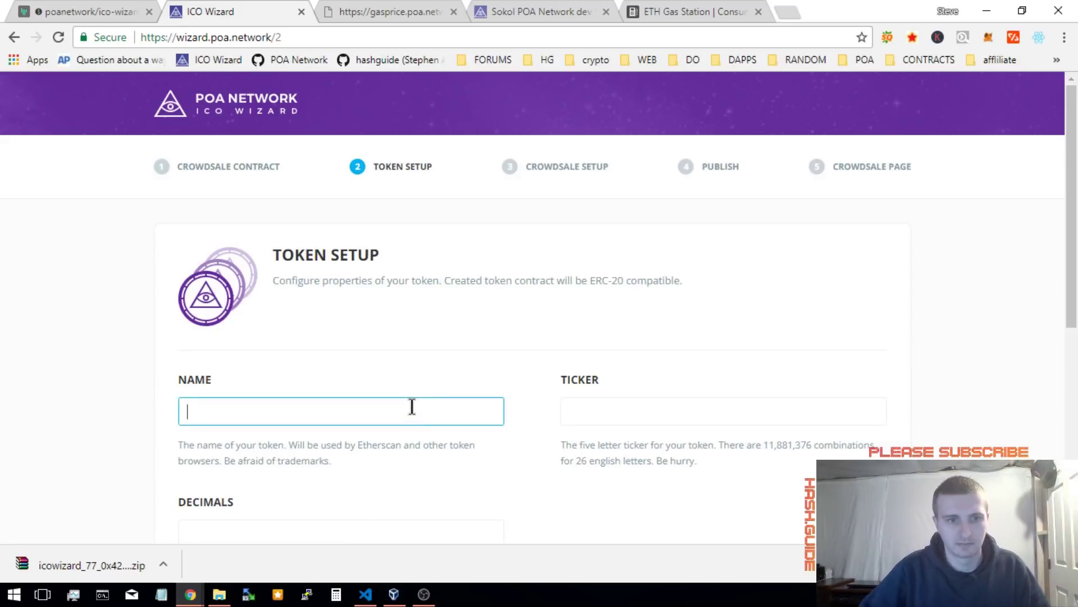
pyautogui.write('HASHGUIDE')
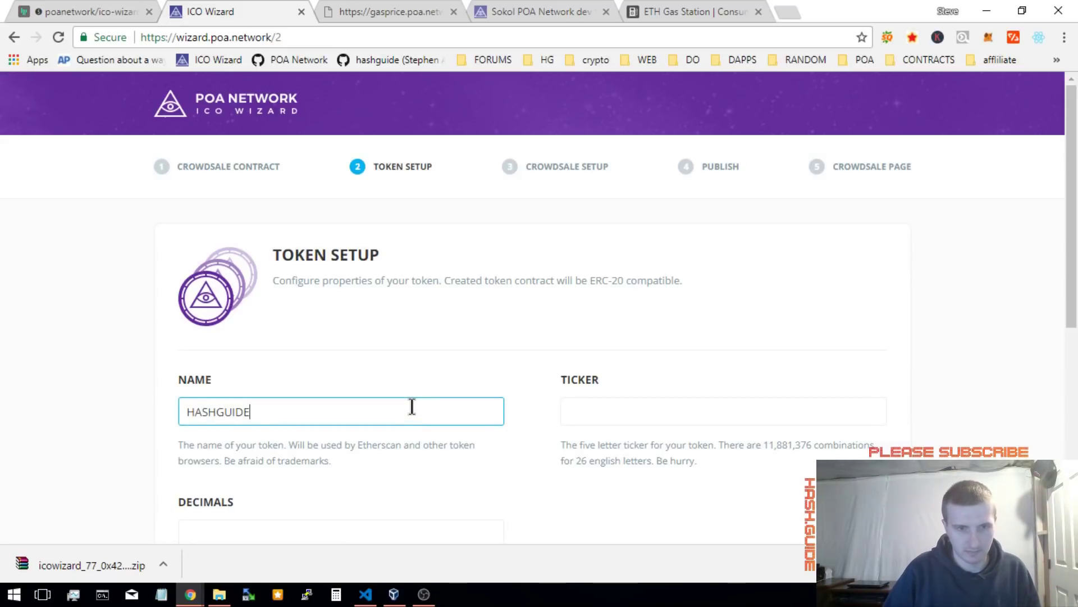
# - Enter ticker HASH and 18 decimals, then continue to Crowdsale Setup
pyautogui.press('Tab')
pyautogui.write('HASH')
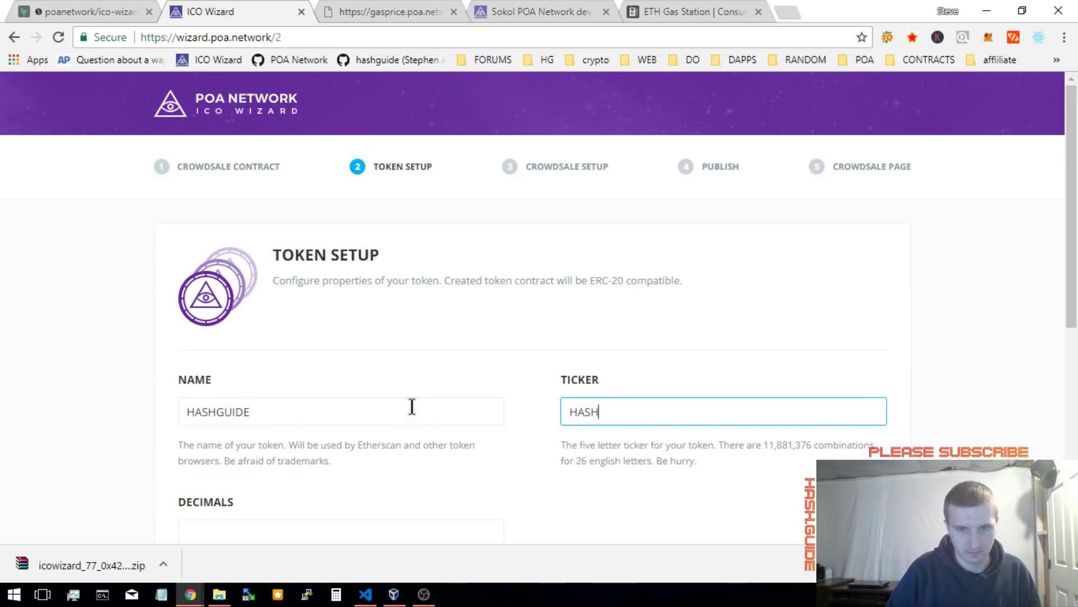
pyautogui.press('Tab')
pyautogui.write('18')
pyautogui.press('Tab')
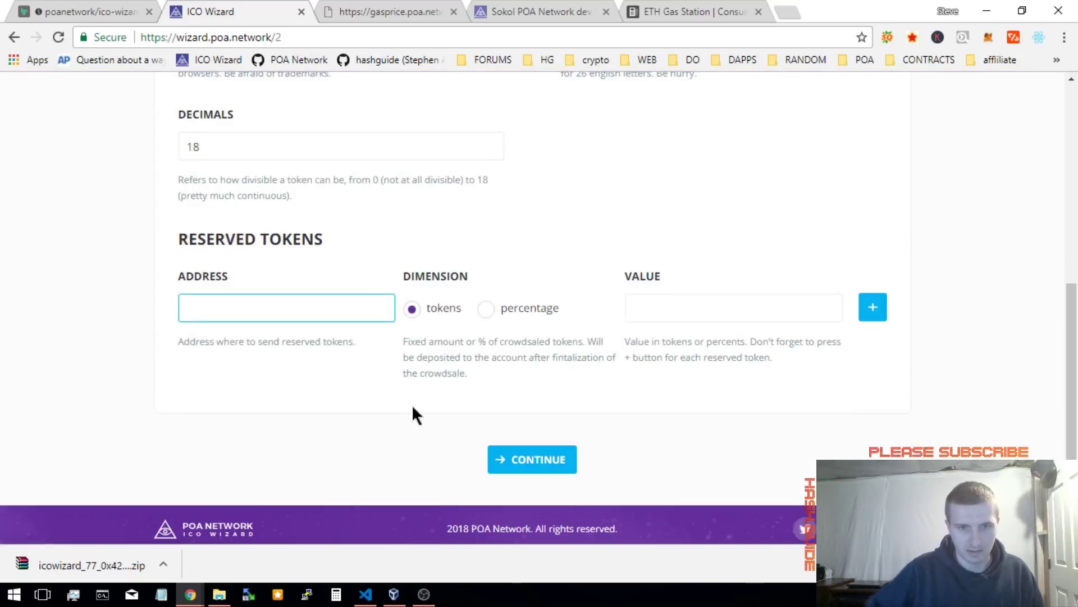
pyautogui.click(527, 459)
pyautogui.scroll(-4, 553, 470)
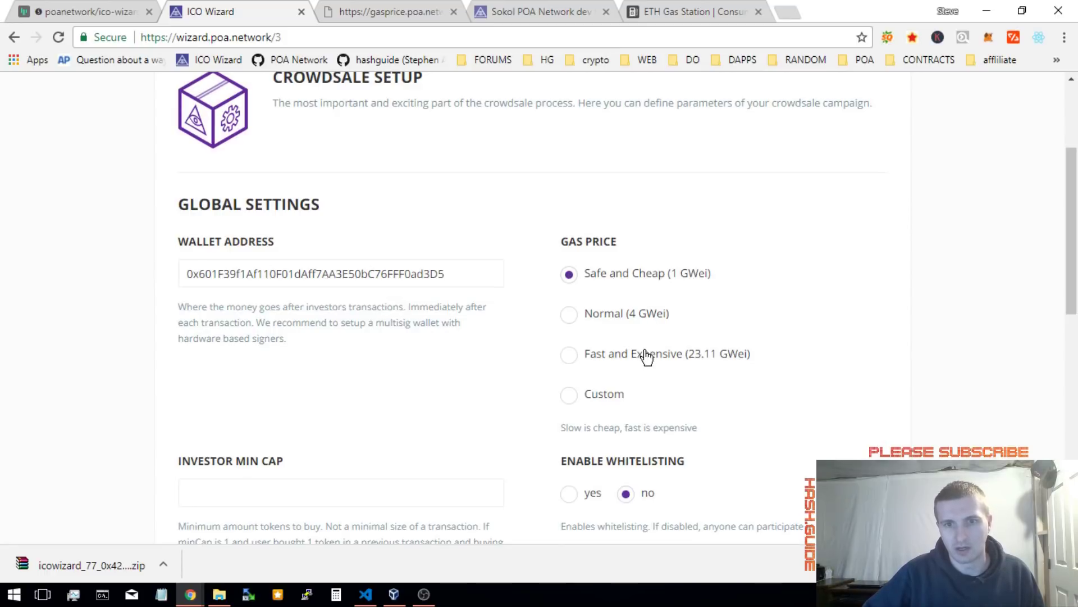
# - Refresh the POA gas price feed, then go back to the crowdsale setup page
pyautogui.click(407, 9)
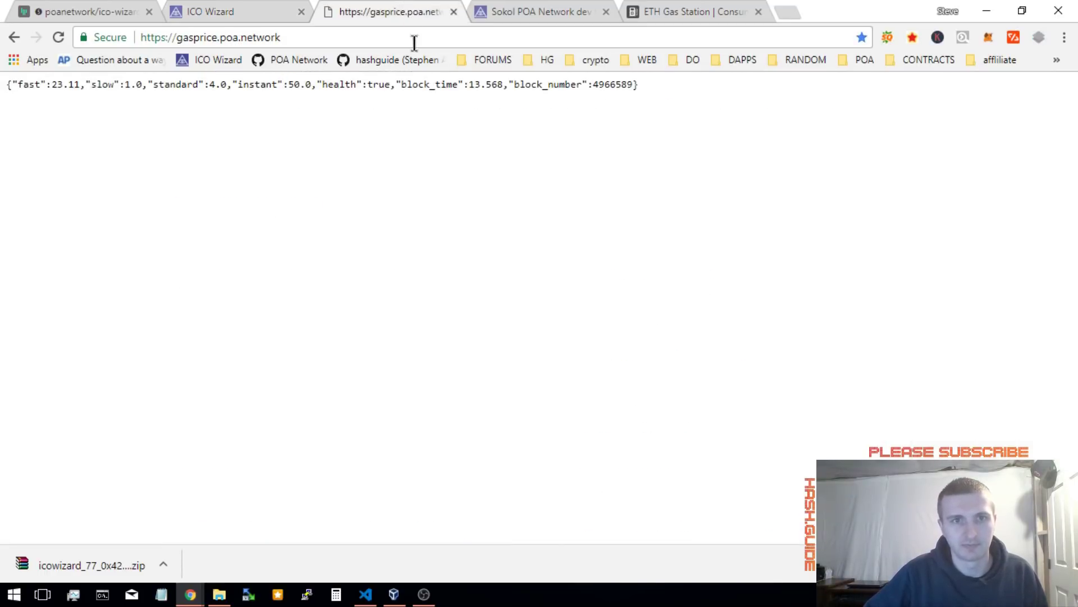
pyautogui.press('F5')
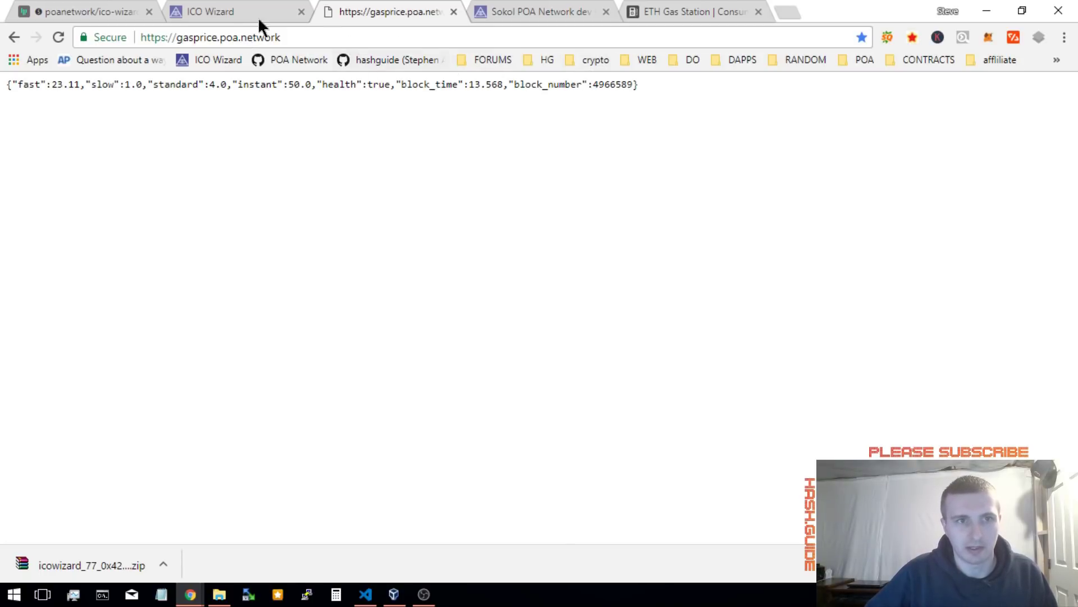
pyautogui.click(228, 13)
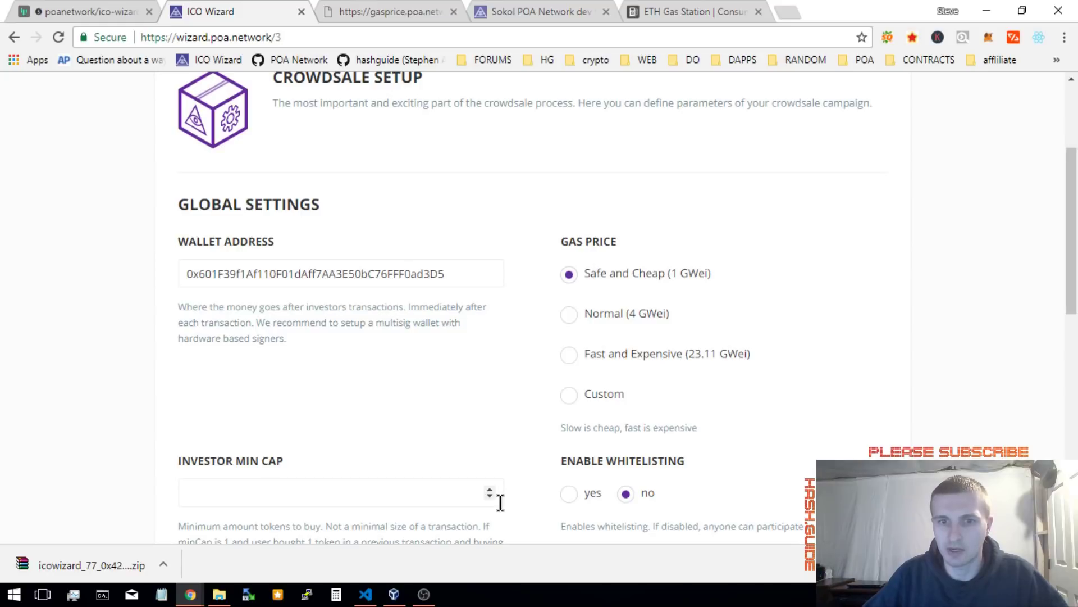
# - Set a Custom gas price of 1 Gwei after comparing with ETH Gas Station's prices
pyautogui.click(605, 402)
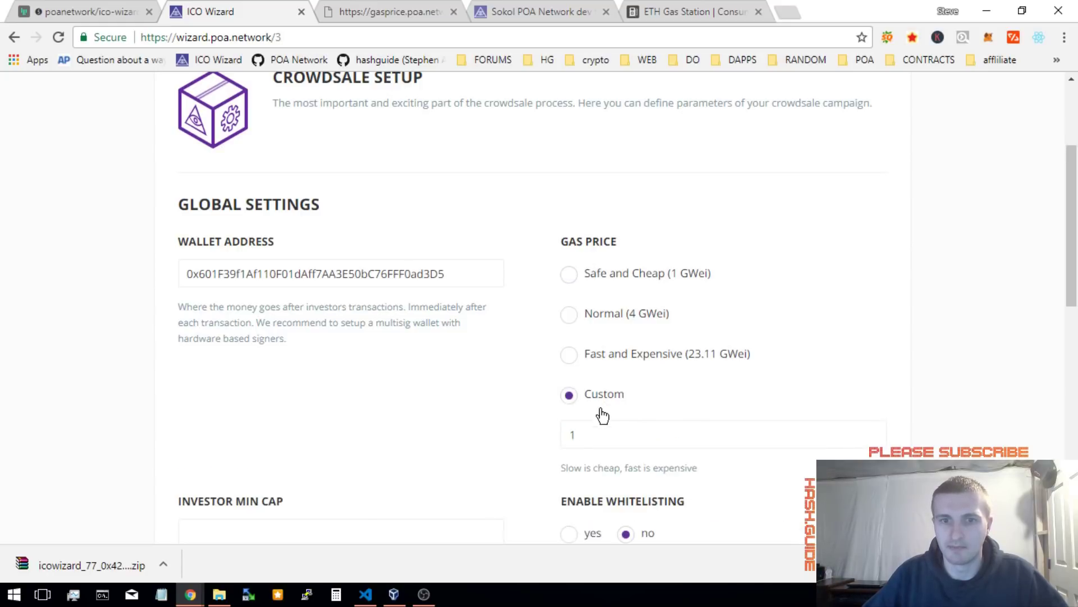
pyautogui.click(597, 432)
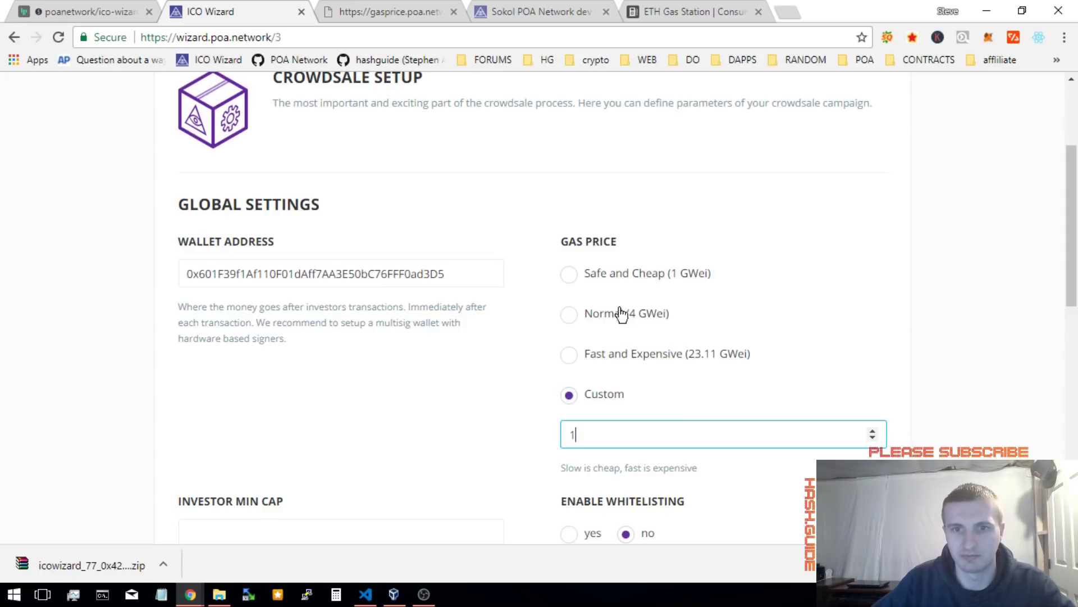
pyautogui.click(647, 11)
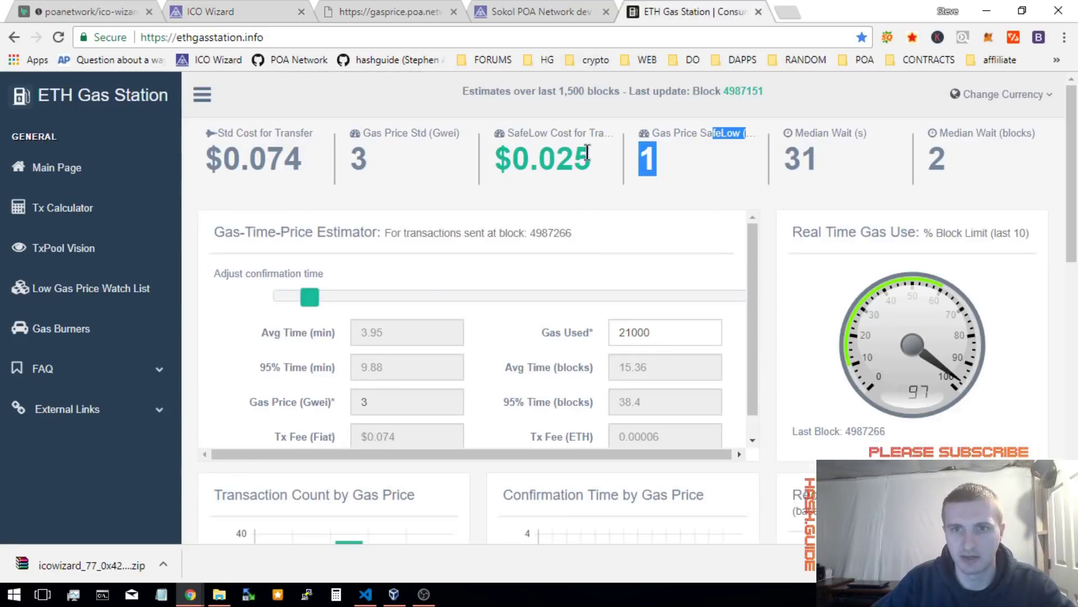
pyautogui.click(204, 18)
pyautogui.scroll(-3, 364, 410)
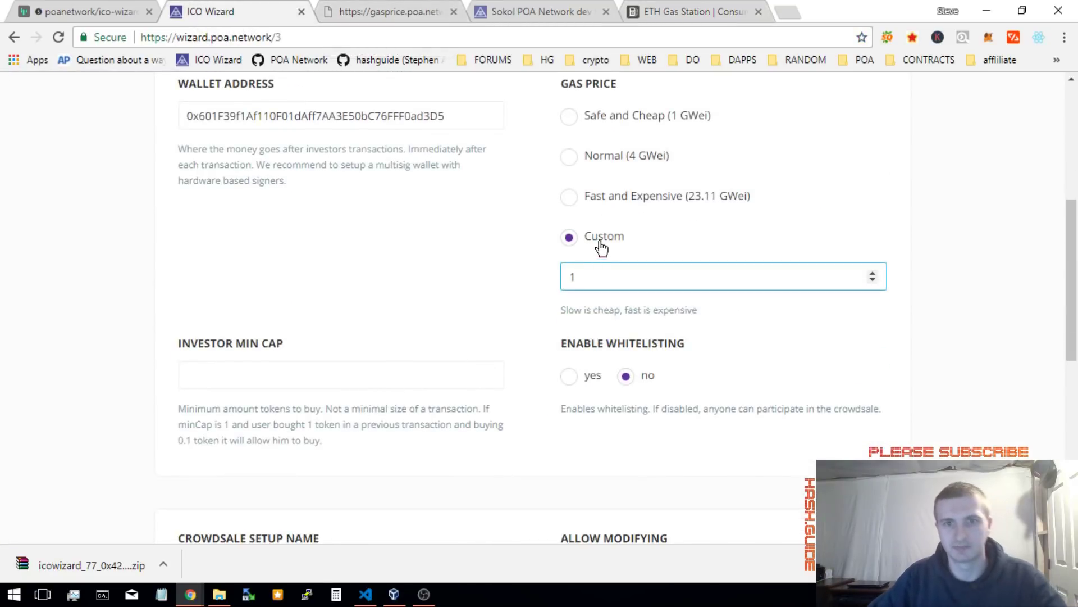
pyautogui.click(989, 37)
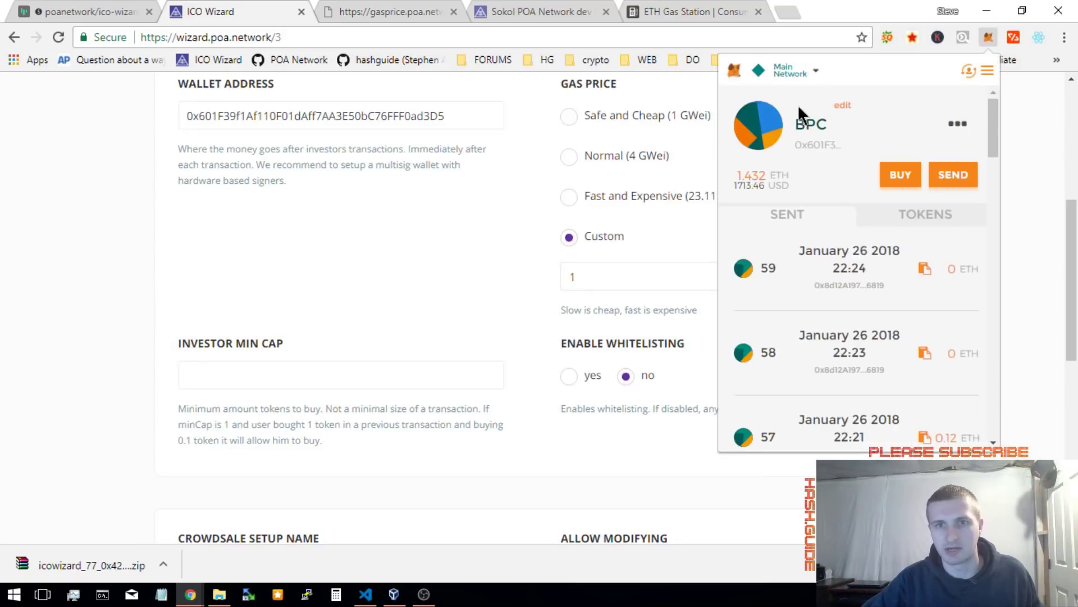
# - Switch the wallet to Sokol and start a new whitelist-with-cap crowdsale
pyautogui.click(812, 71)
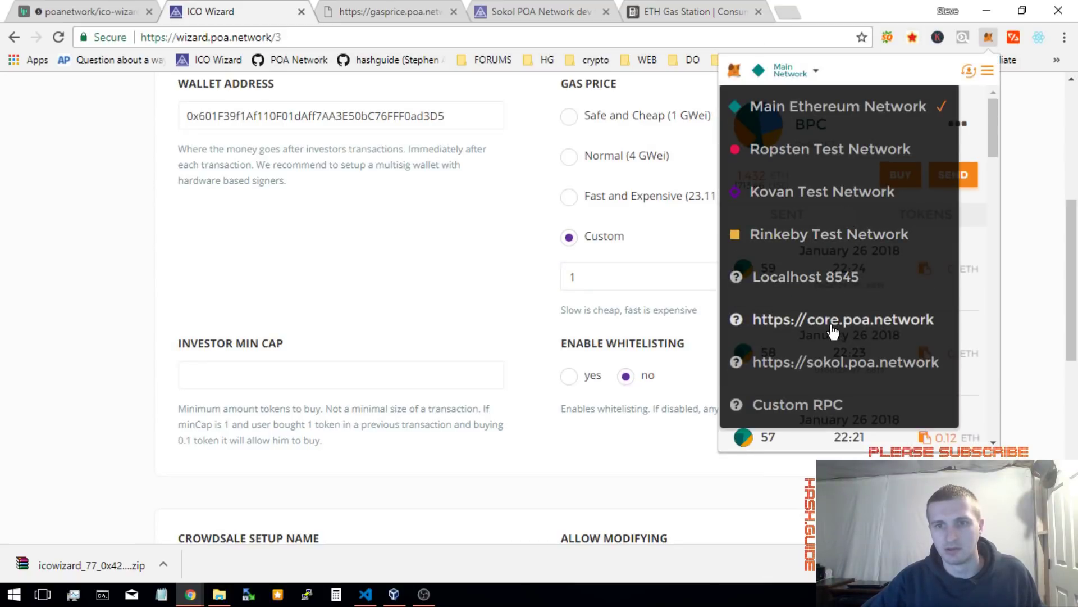
pyautogui.click(837, 360)
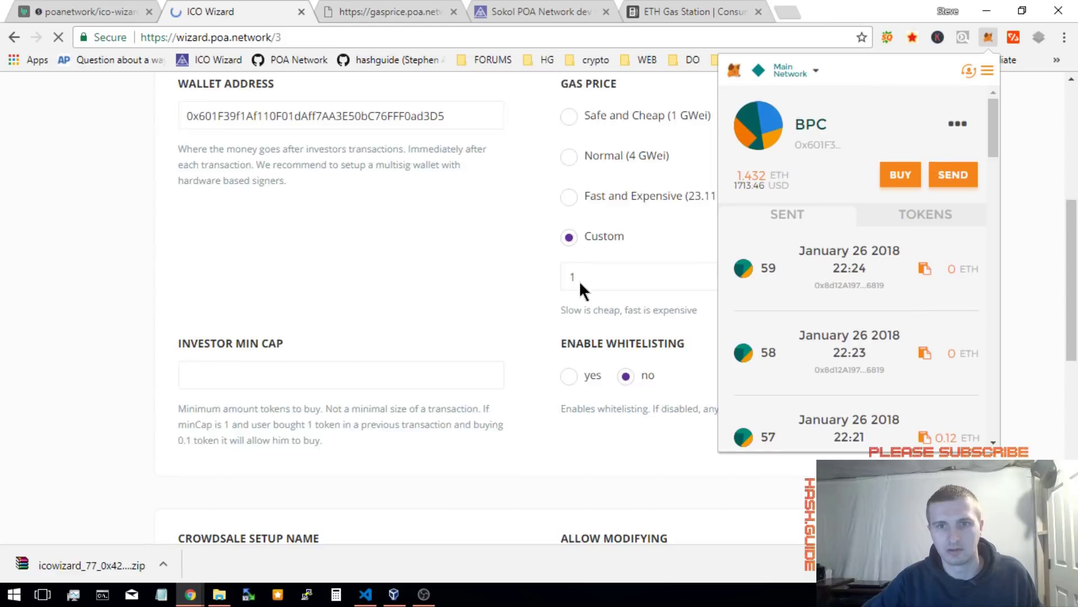
pyautogui.click(337, 201)
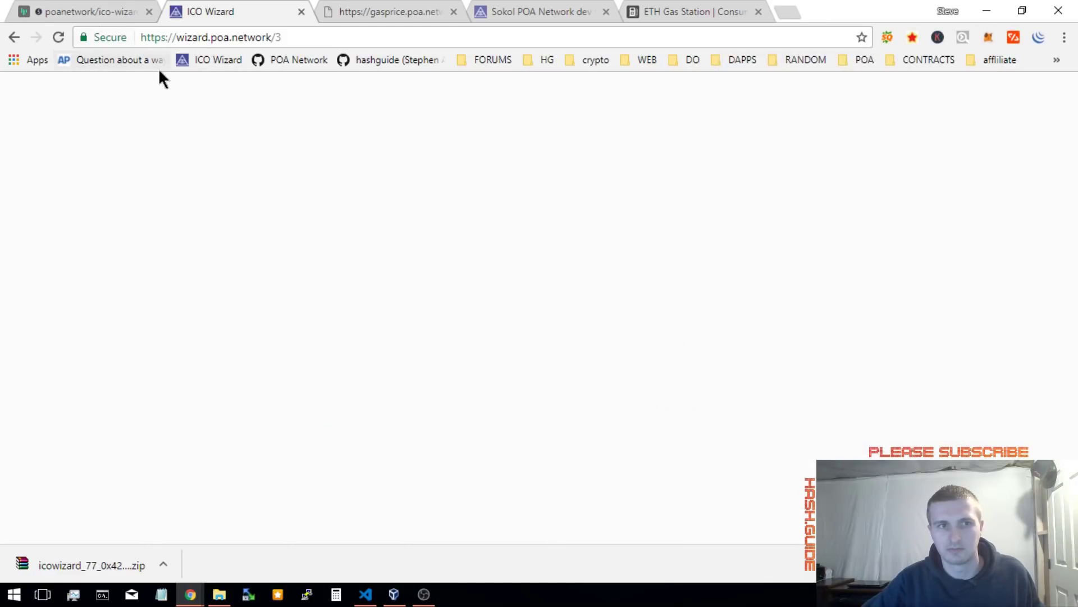
pyautogui.click(179, 59)
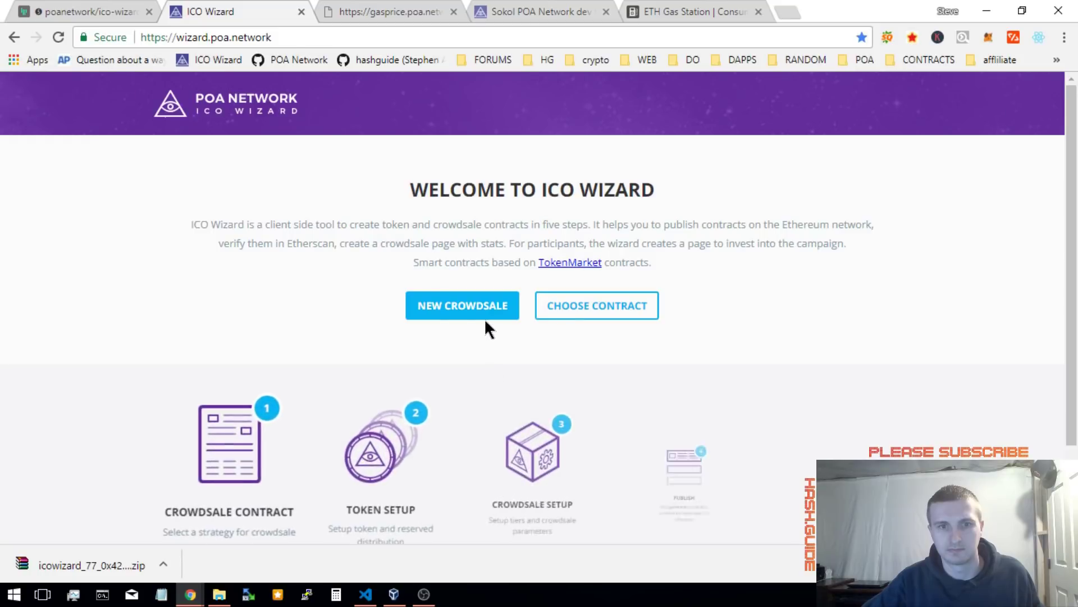
pyautogui.click(484, 317)
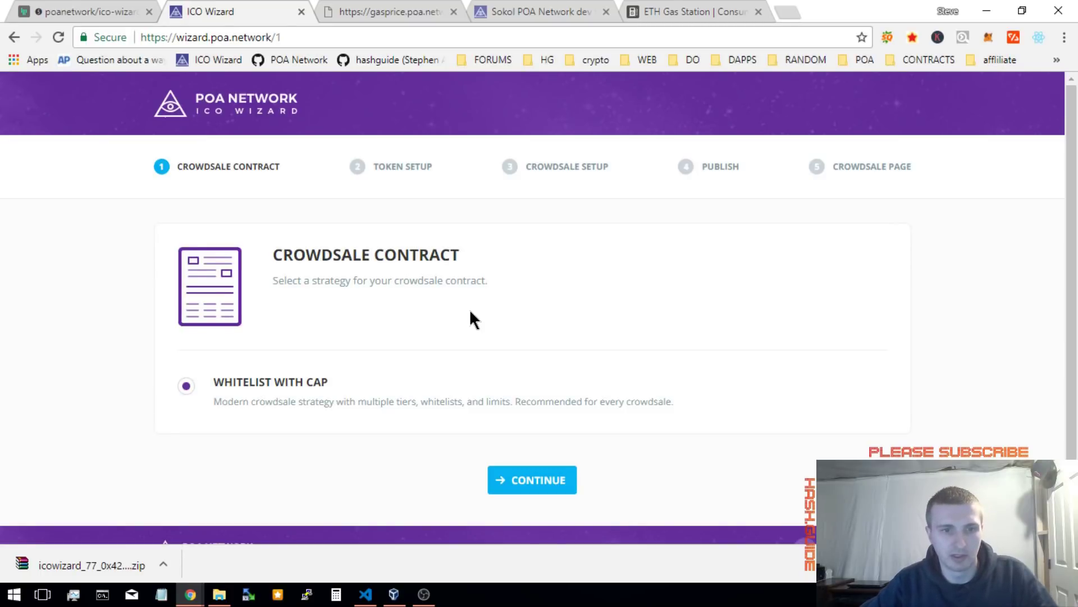
pyautogui.click(521, 480)
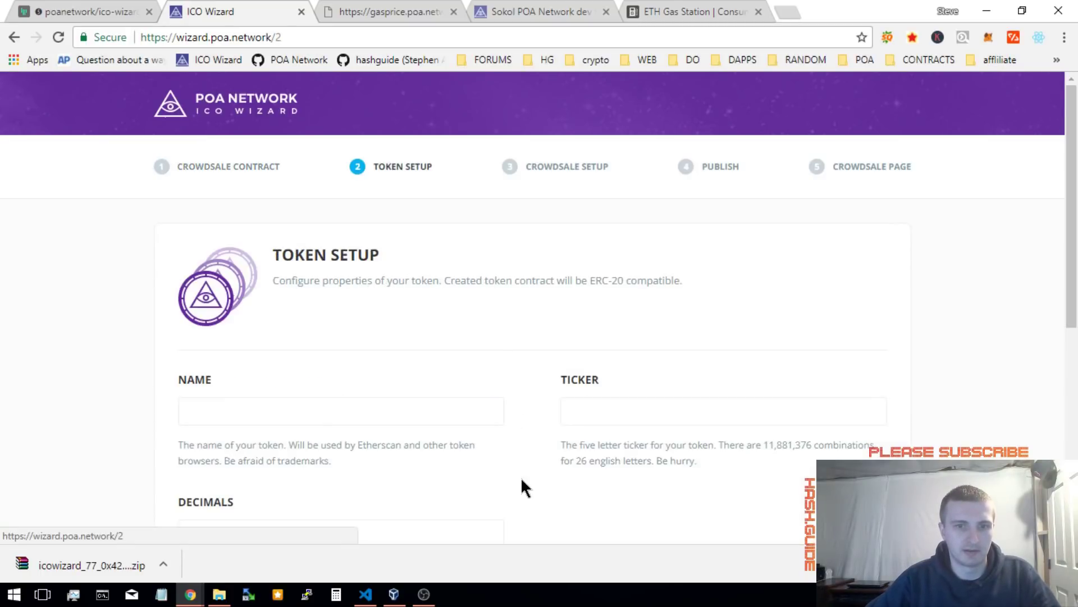
# - Enter token name HASHGUIDE, ticker HASH and 18 decimals, then enable whitelisting
pyautogui.click(303, 420)
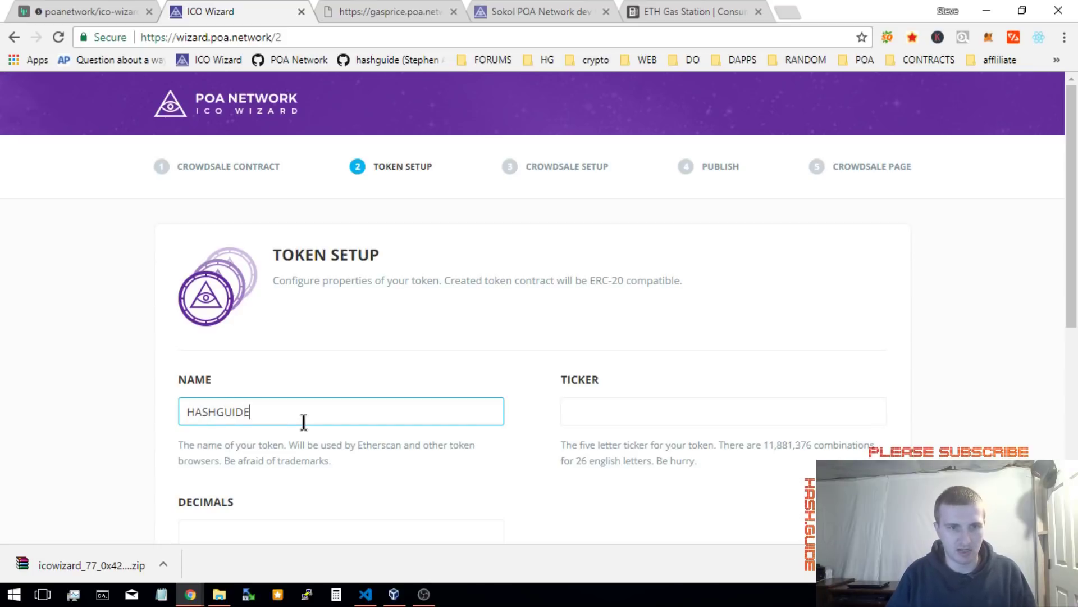
pyautogui.press('Tab')
pyautogui.press('Tab')
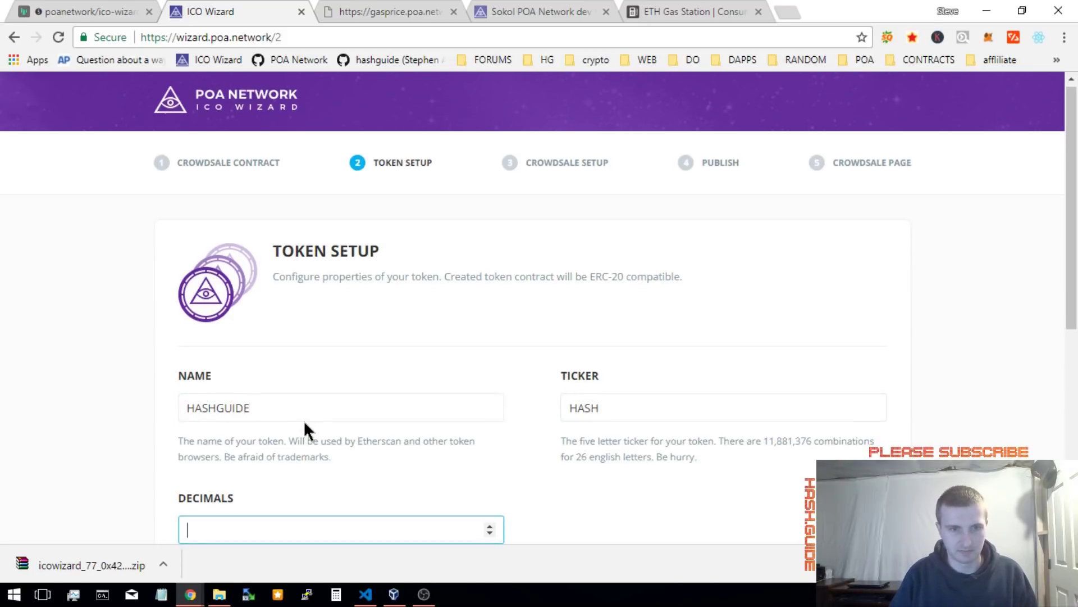
pyautogui.write('18')
pyautogui.scroll(-6, 604, 361)
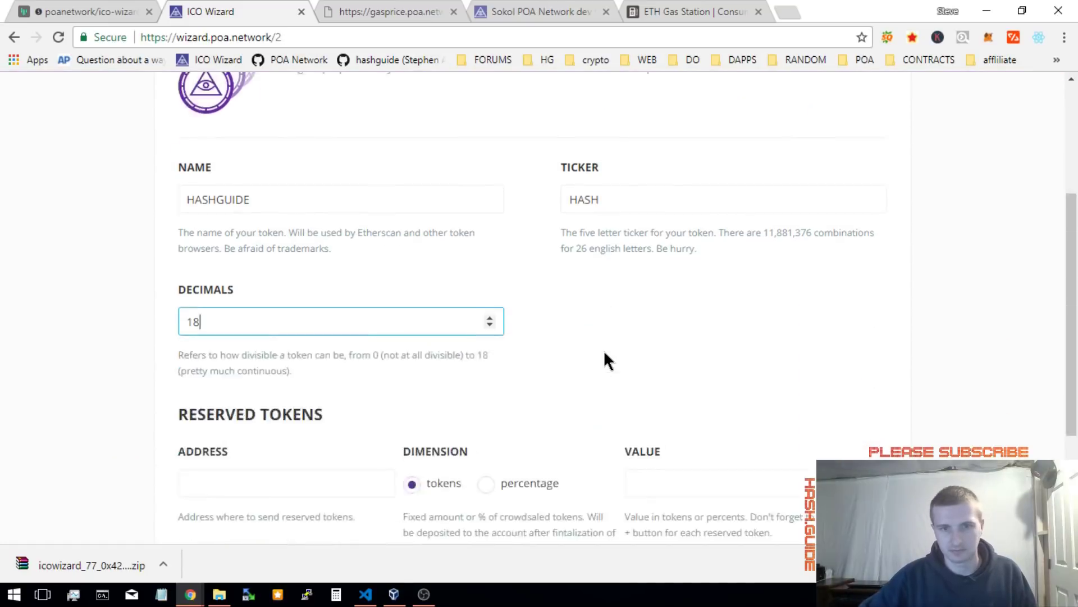
pyautogui.click(551, 505)
pyautogui.scroll(-7, 551, 502)
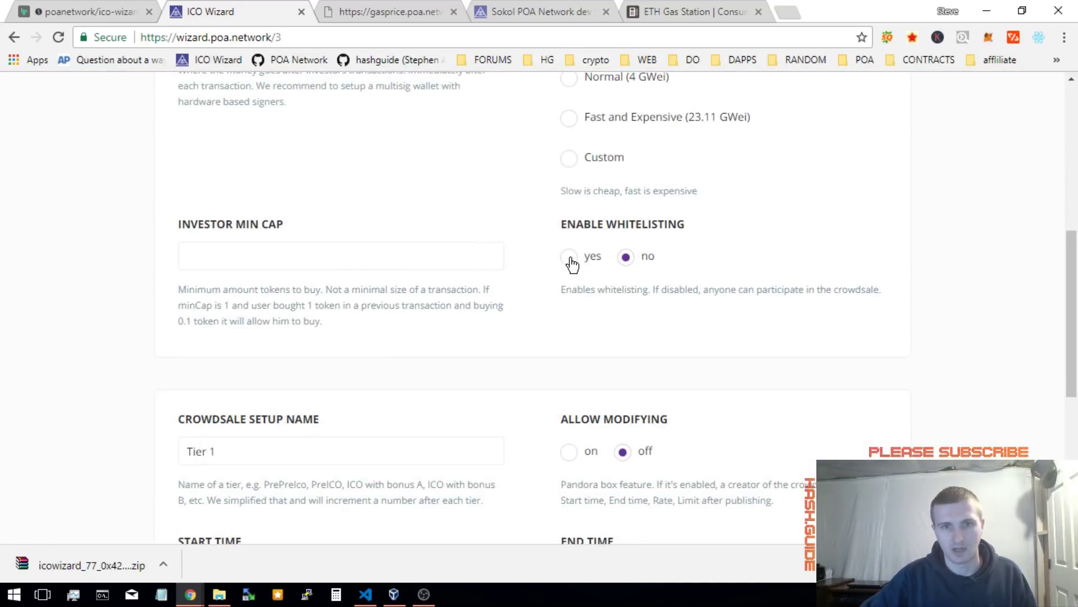
pyautogui.click(570, 262)
# - Turn on Allow Modifying for Tier 1 and try adding a whitelisted address with a minimum amount
pyautogui.scroll(-5, 533, 270)
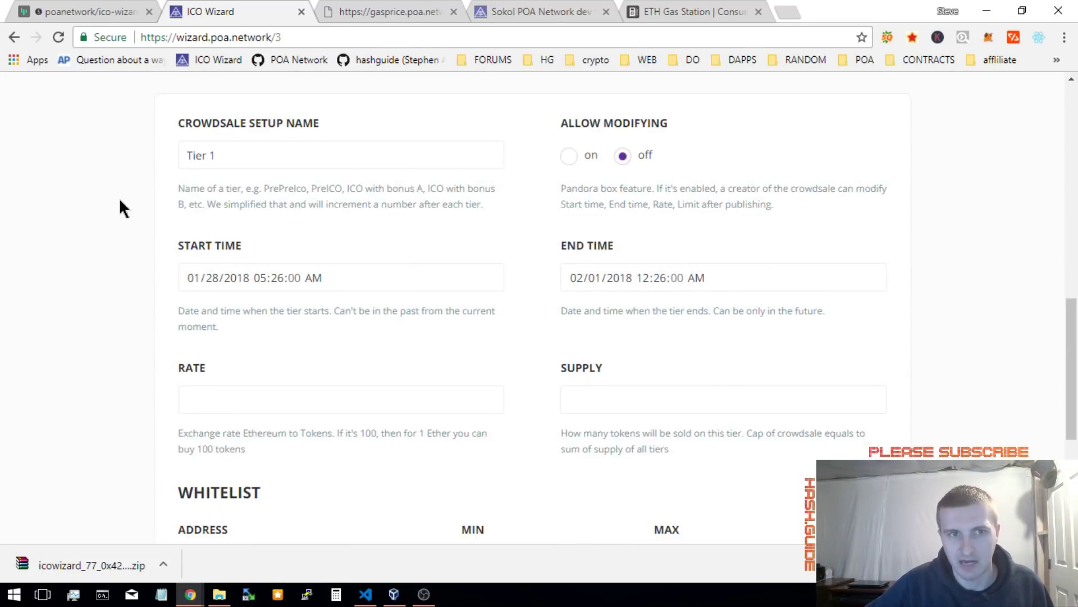
pyautogui.click(579, 160)
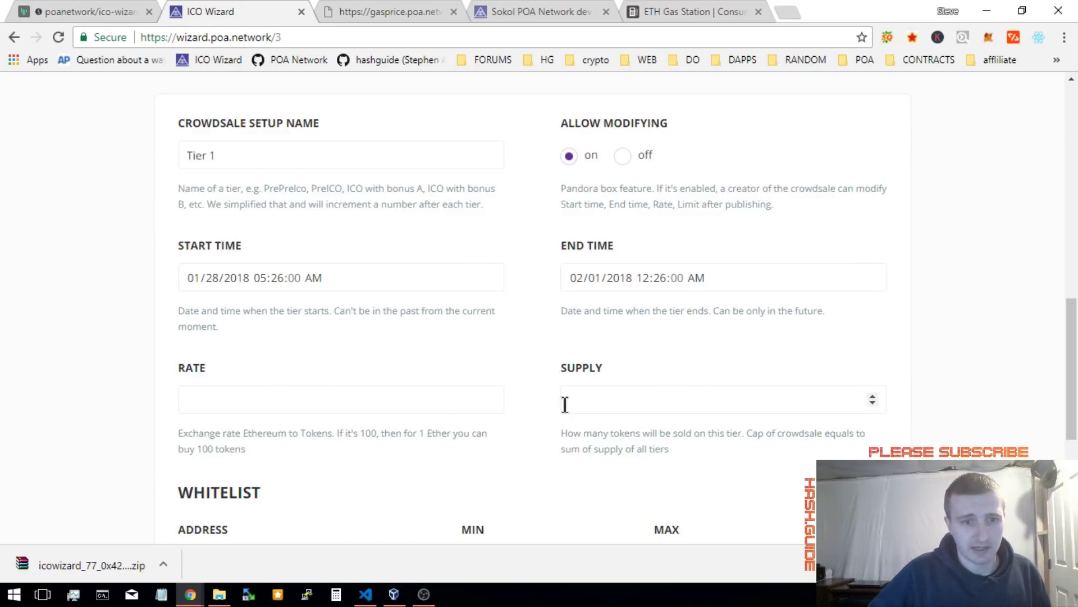
pyautogui.scroll(-4, 564, 424)
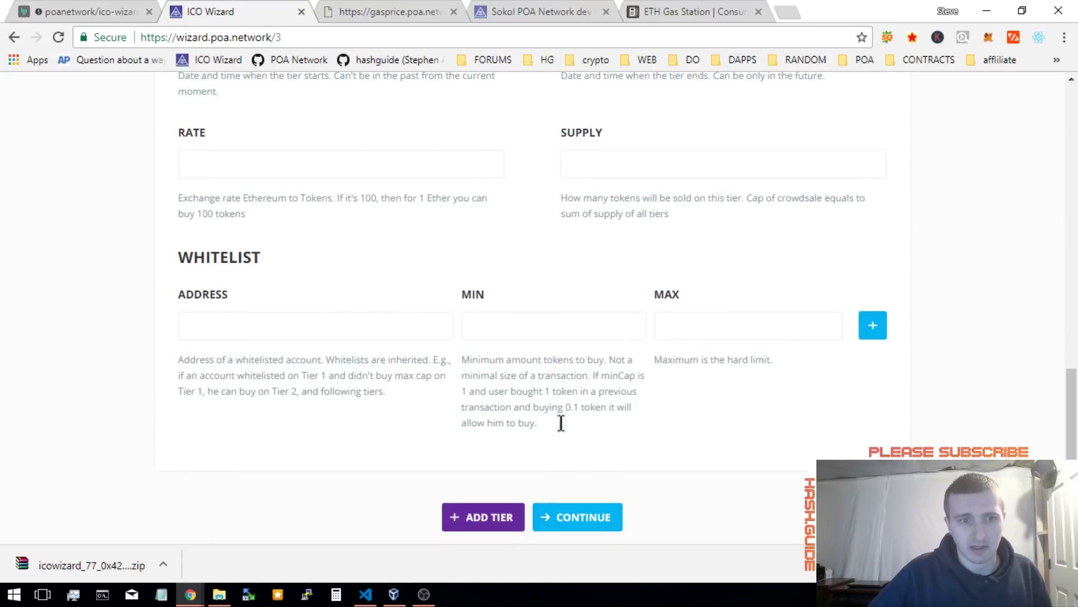
pyautogui.scroll(-1, 561, 422)
pyautogui.click(293, 269)
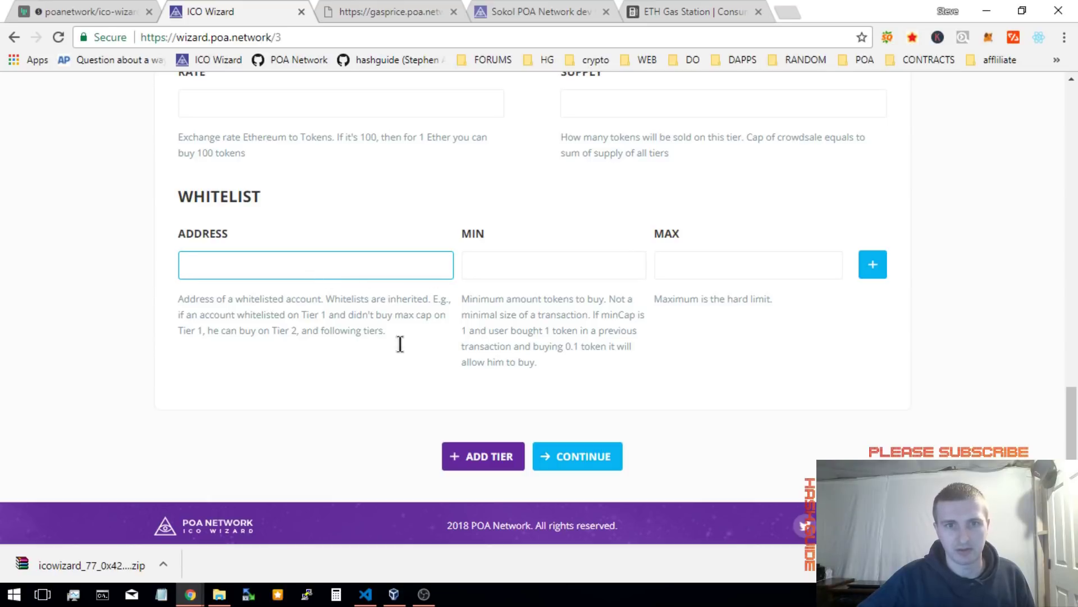
pyautogui.click(512, 271)
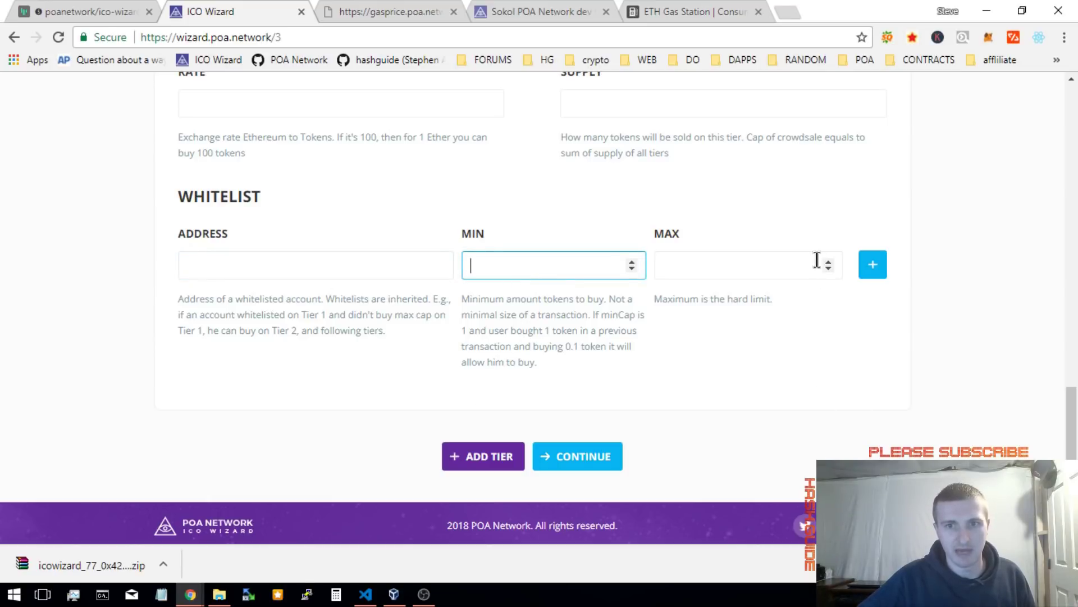
pyautogui.click(877, 276)
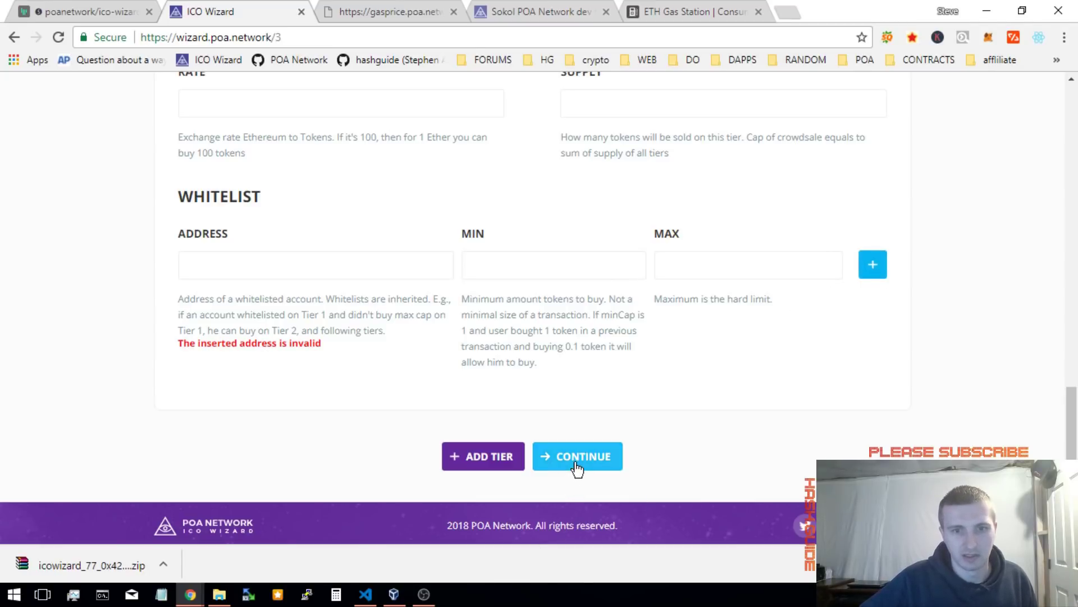
pyautogui.scroll(6, 577, 466)
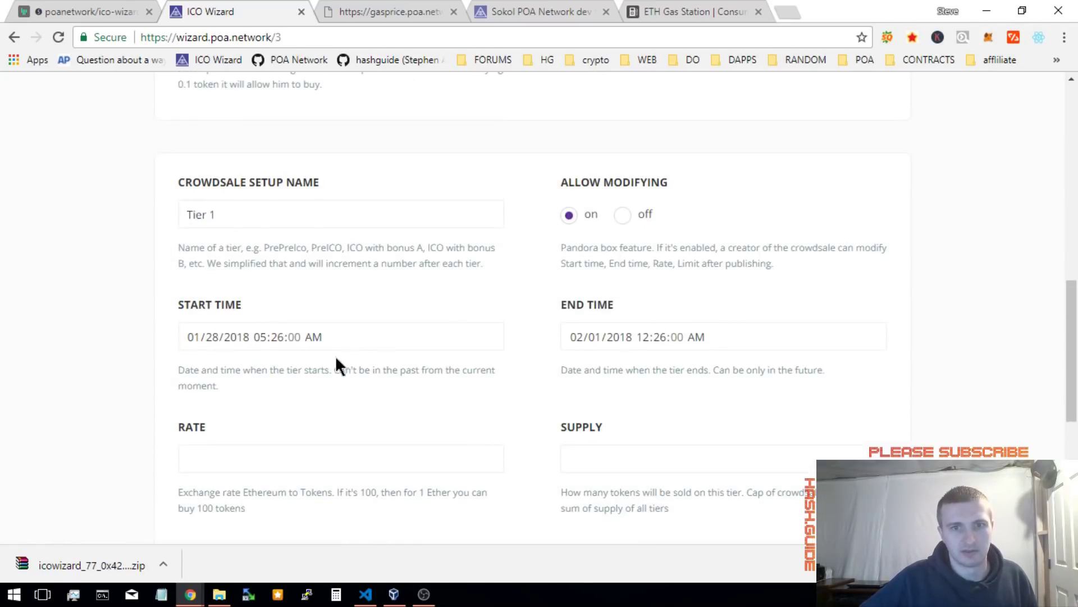
# - Give Tier 1 rate 100 and supply 1000000, then continue to deployment
pyautogui.click(213, 459)
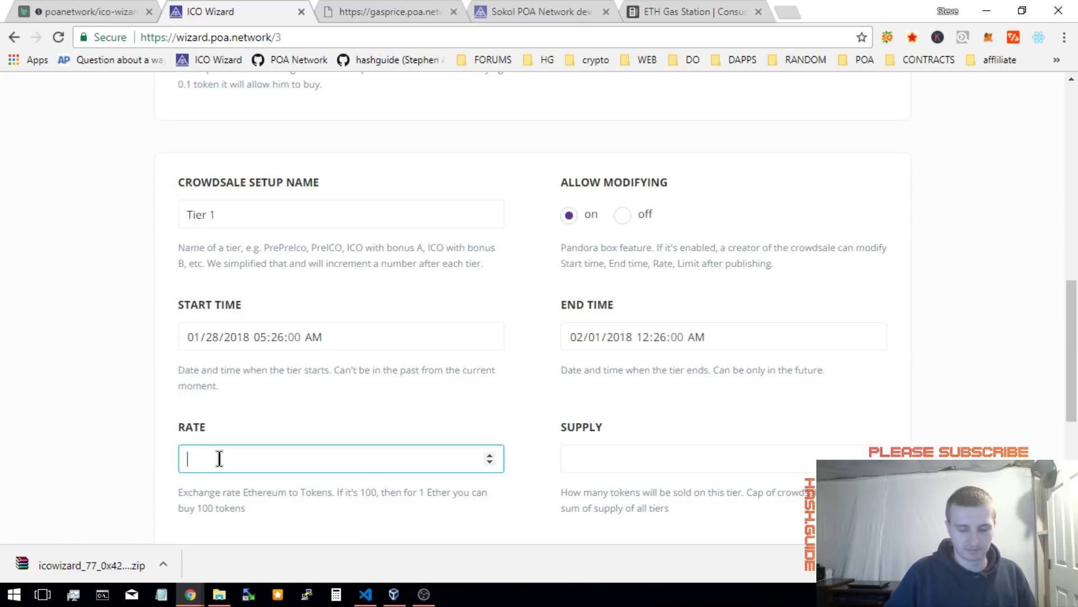
pyautogui.write('100')
pyautogui.press('Tab')
pyautogui.write('100')
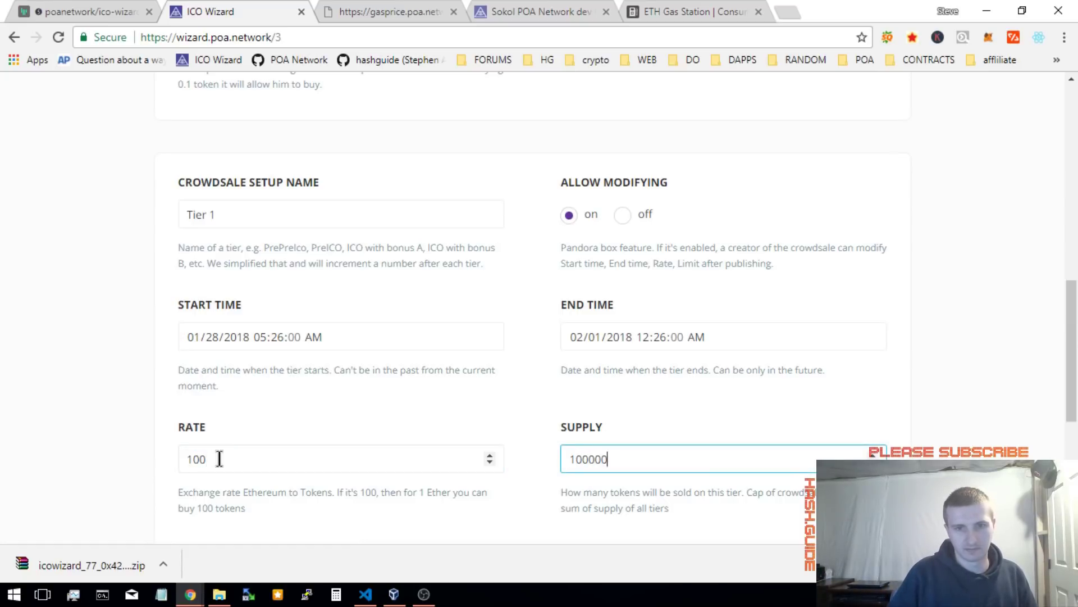
pyautogui.scroll(-6, 219, 427)
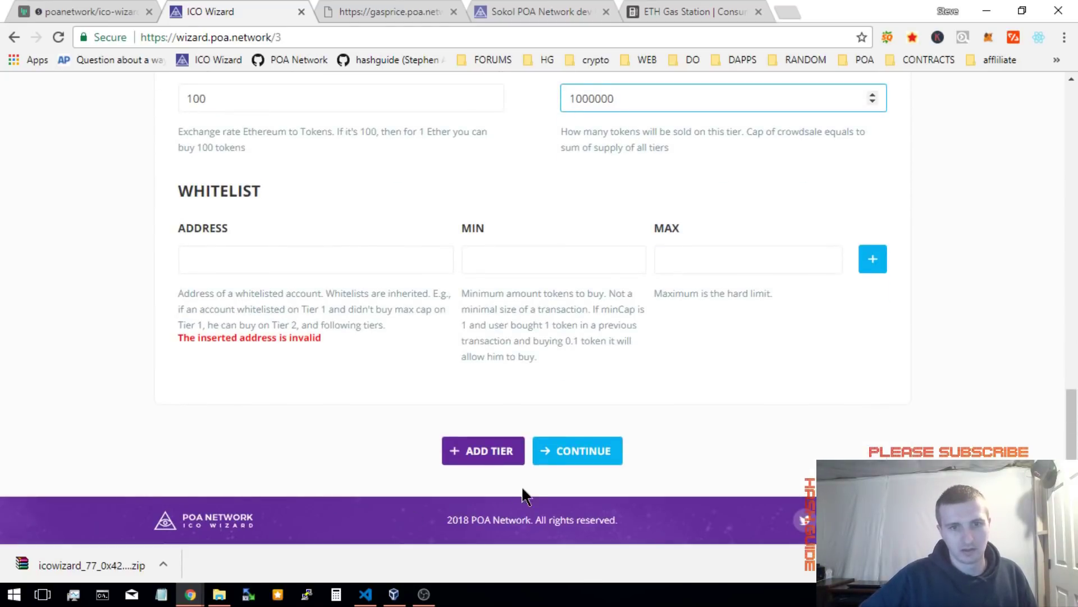
pyautogui.click(556, 469)
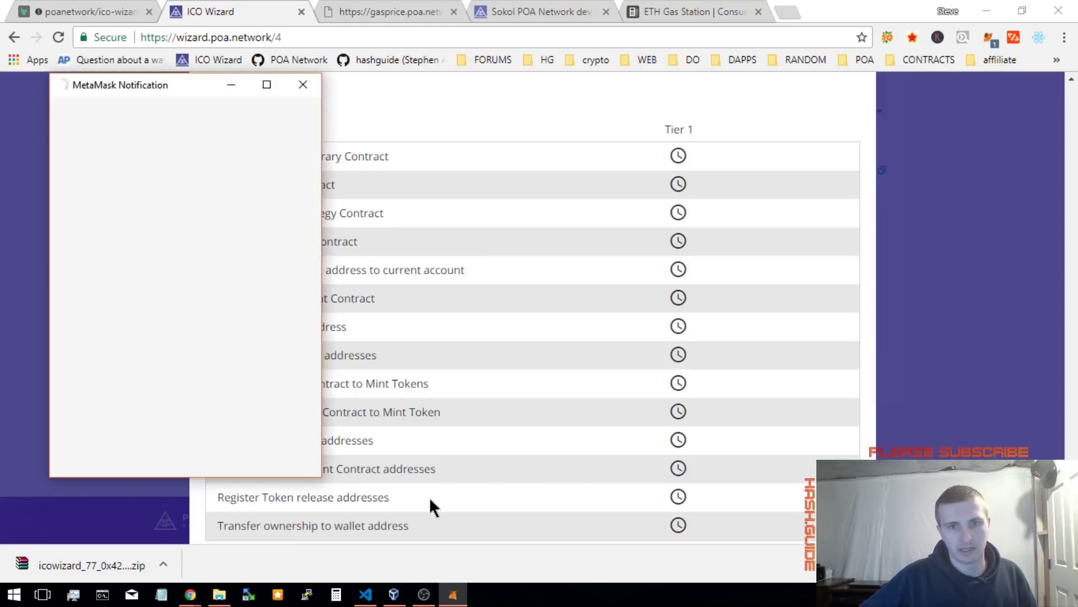
# - Submit the first deployment transaction in MetaMask, then bring up the browser developer tools
pyautogui.moveTo(164, 85); pyautogui.dragTo(86, 68)
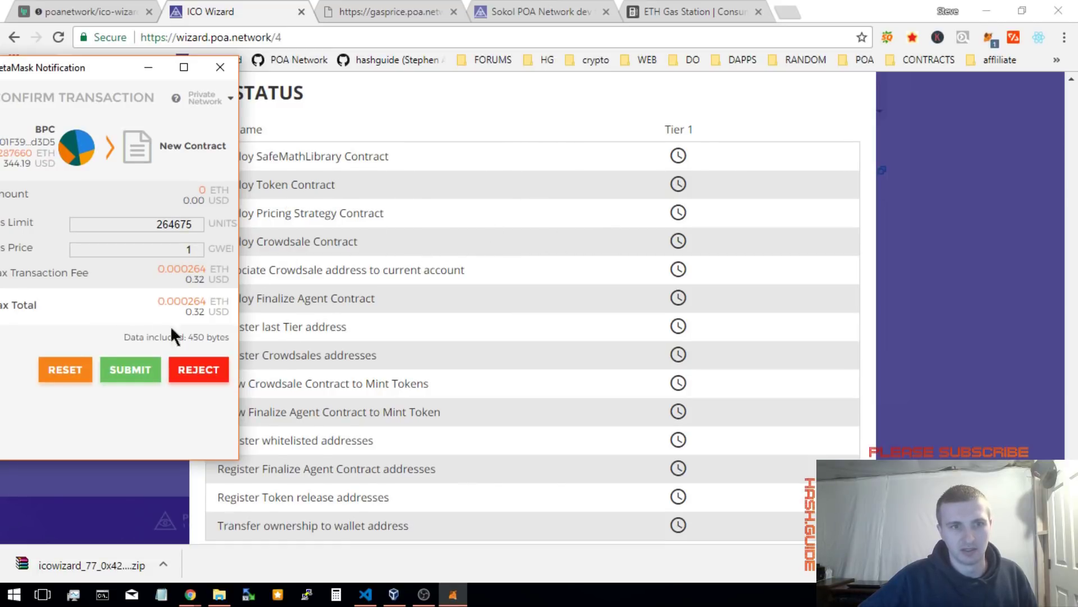
pyautogui.click(132, 377)
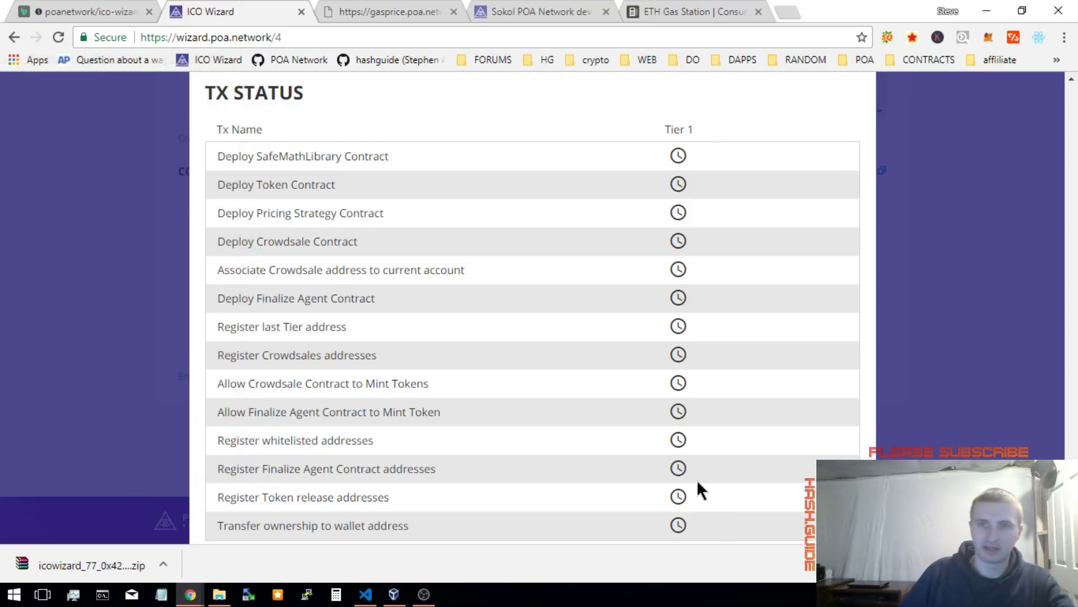
pyautogui.hotkey('ctrl', 'shift', 'i')
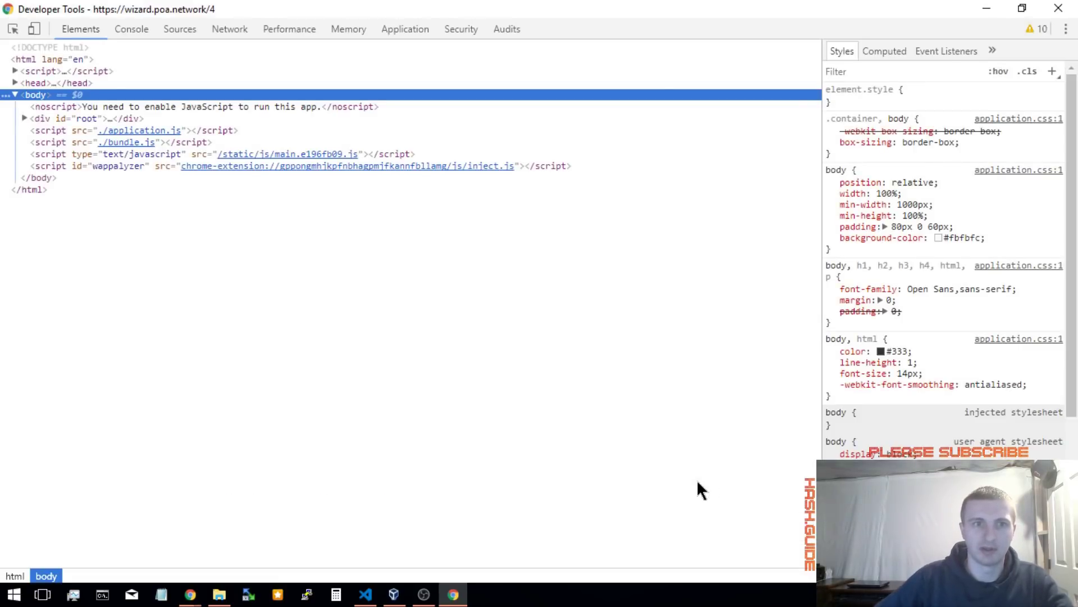
# - Check the console log, then submit the next two deployment transactions in MetaMask
pyautogui.click(126, 33)
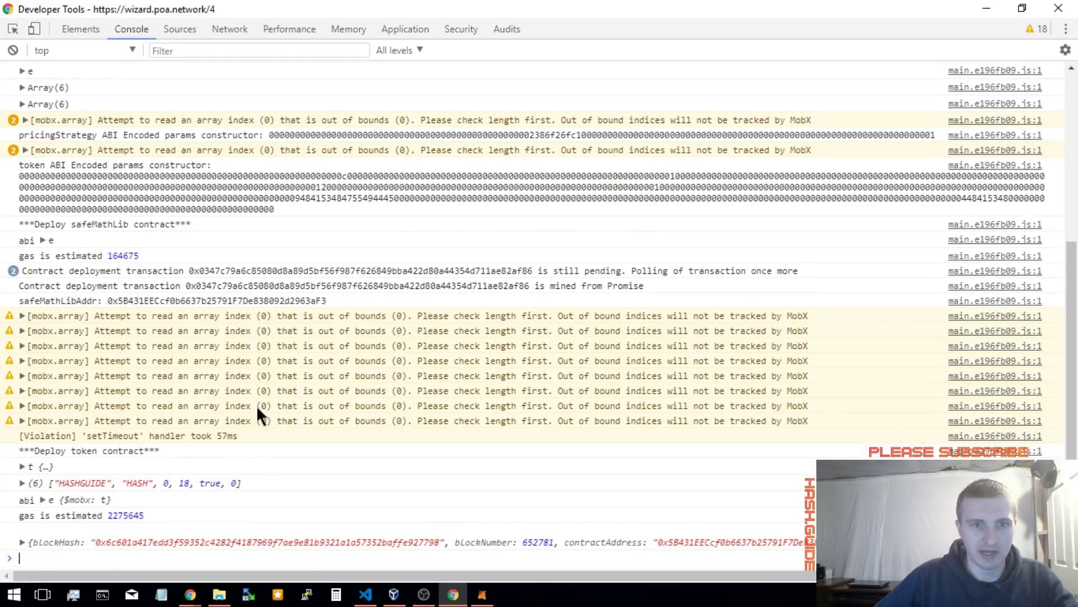
pyautogui.doubleClick(640, 11)
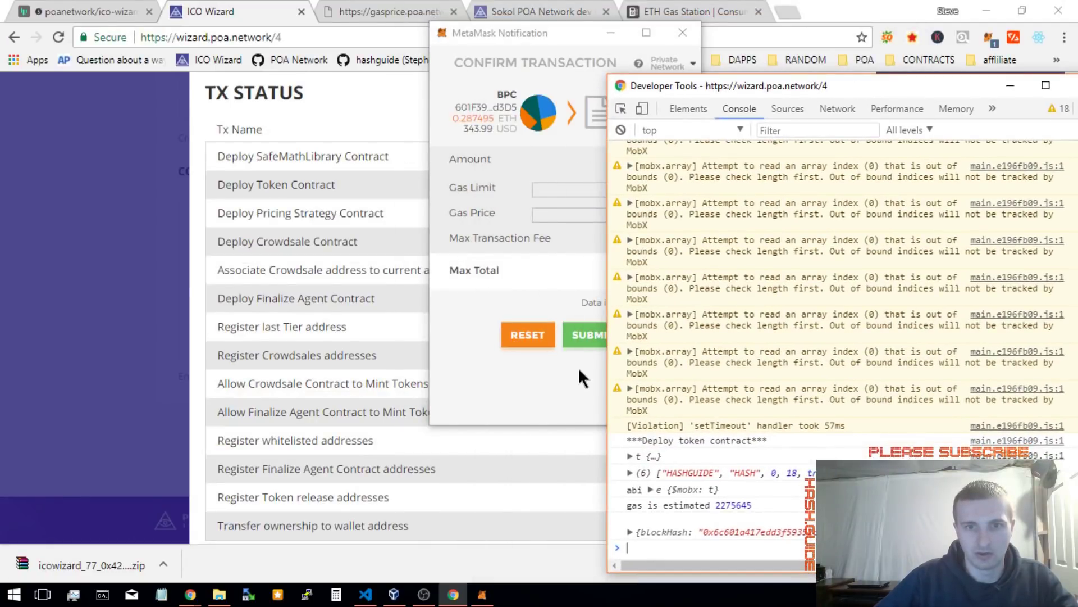
pyautogui.click(584, 341)
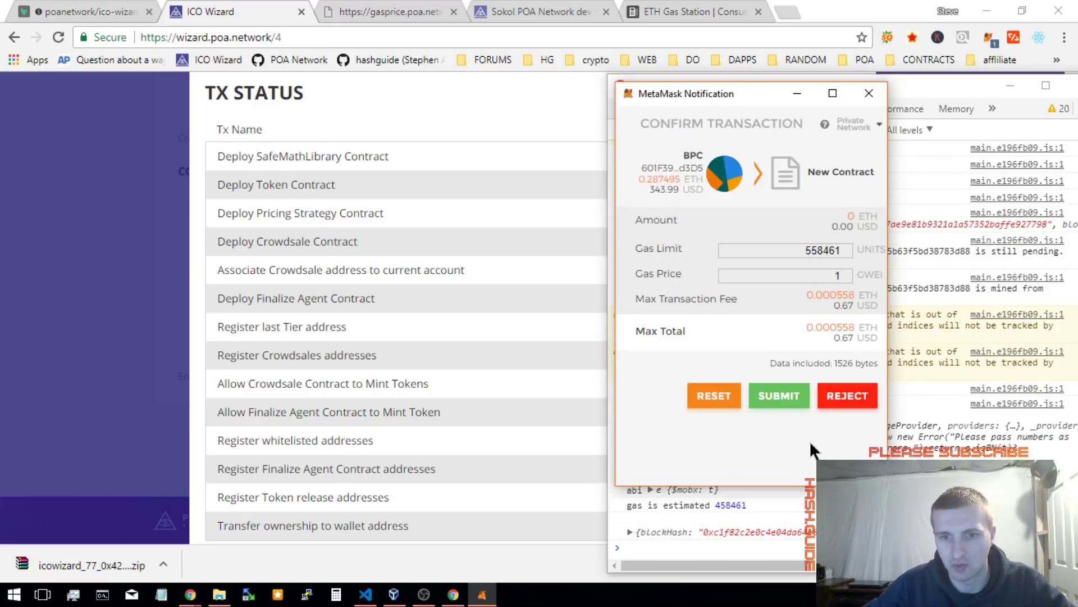
pyautogui.click(799, 397)
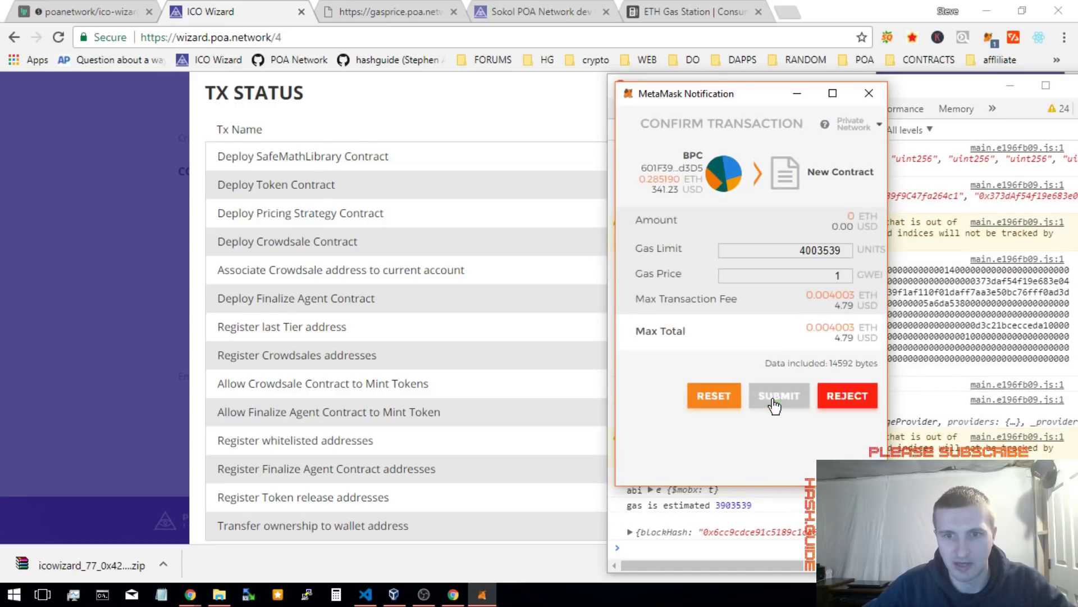
pyautogui.click(773, 400)
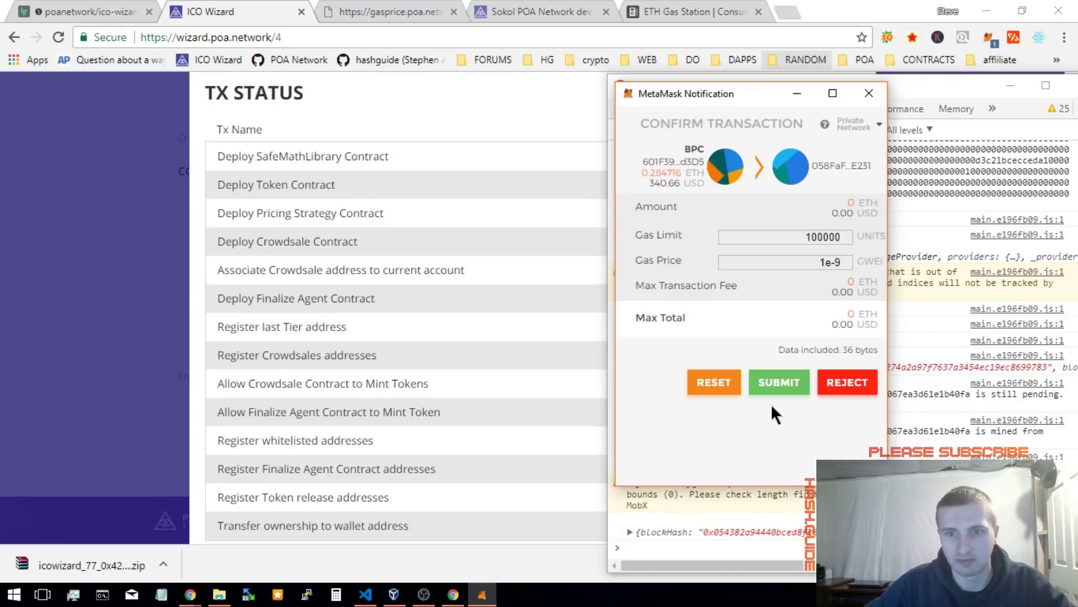
# - Change the MetaMask gas price from 1e-9 to 1 GWEI and sign the pending transactions
pyautogui.click(772, 395)
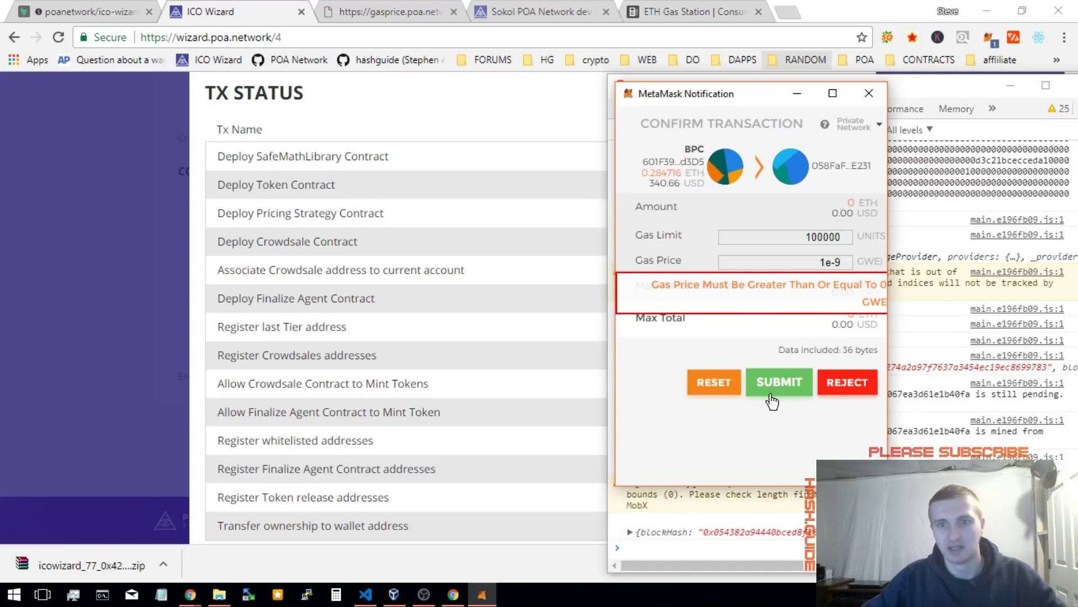
pyautogui.click(831, 261)
pyautogui.press('BackSpace')
pyautogui.press('BackSpace')
pyautogui.press('BackSpace')
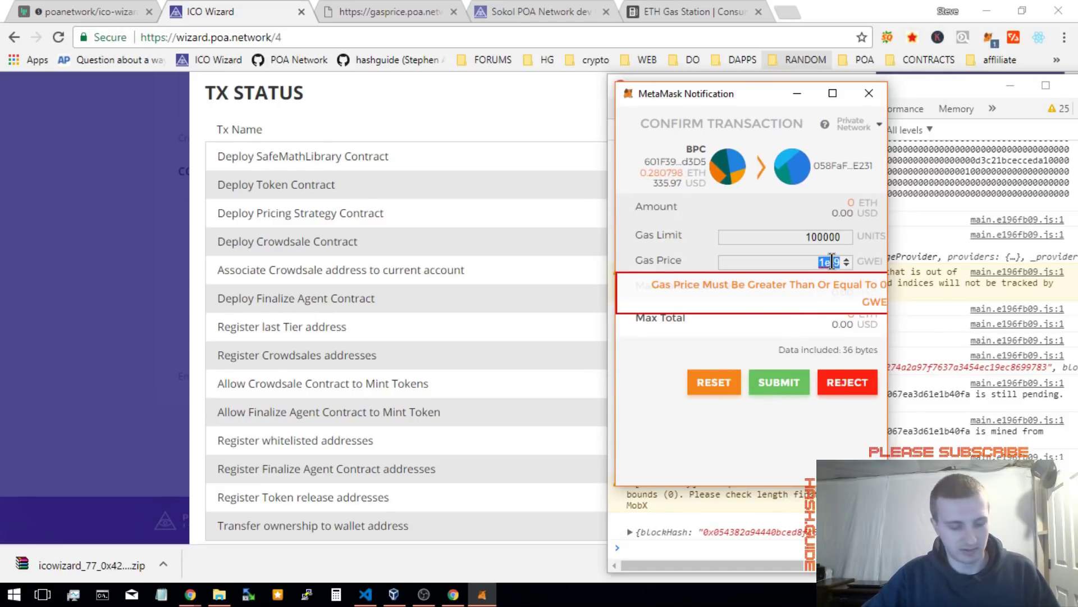
pyautogui.click(785, 391)
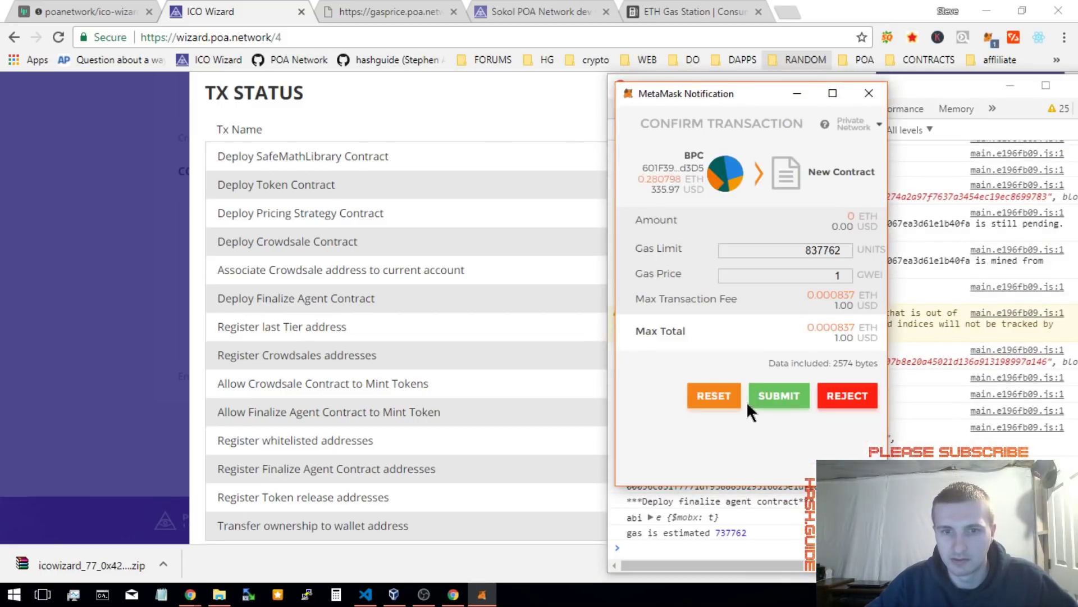
pyautogui.click(780, 394)
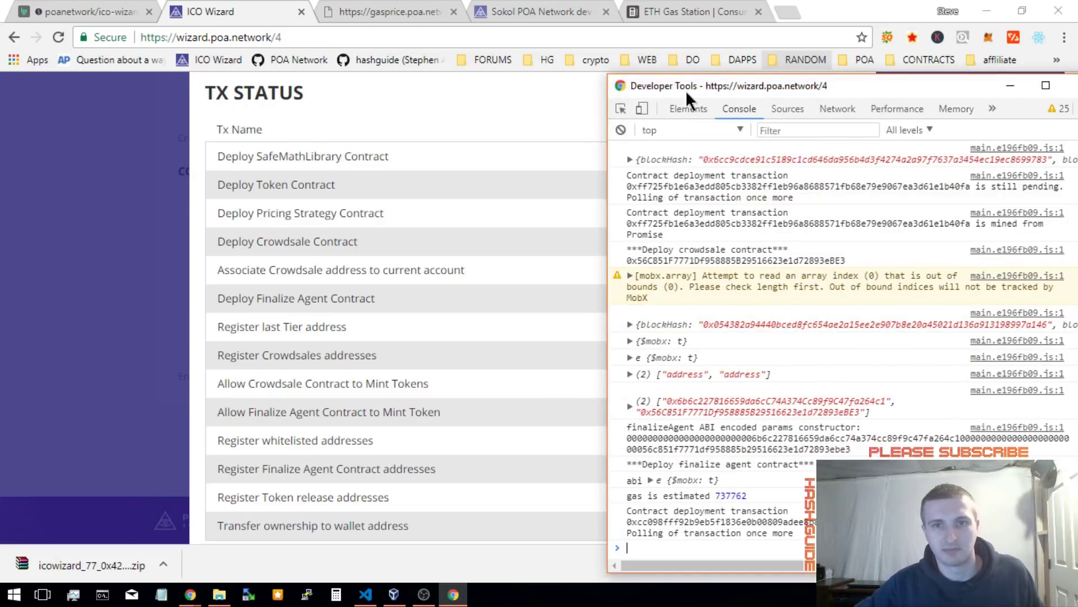
pyautogui.moveTo(686, 89); pyautogui.dragTo(994, 93)
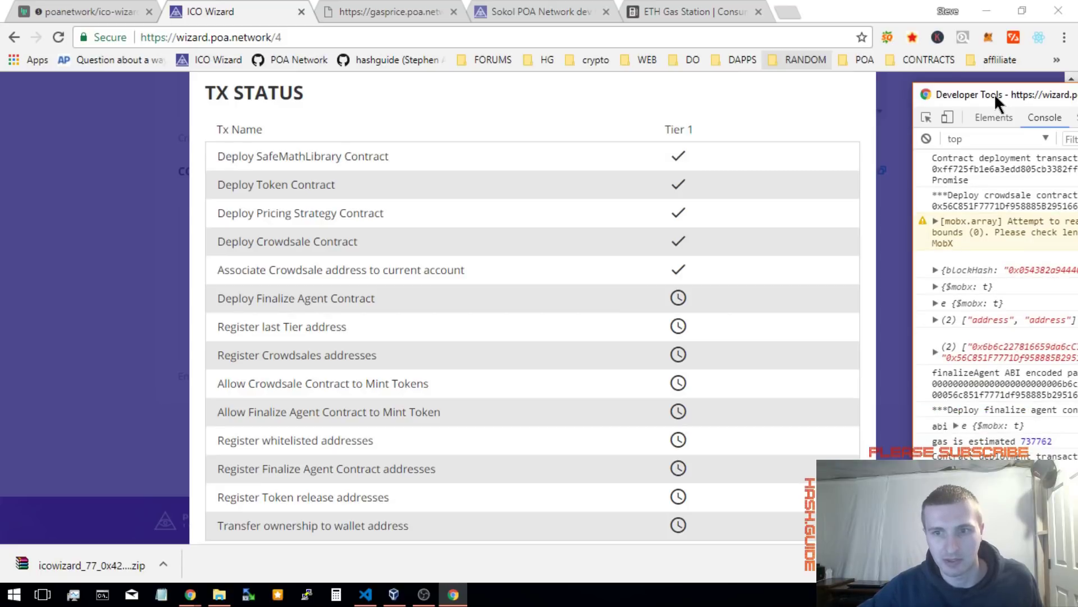
# - Sign four more deployment transactions, through permitting the crowdsale to mint tokens
pyautogui.click(235, 8)
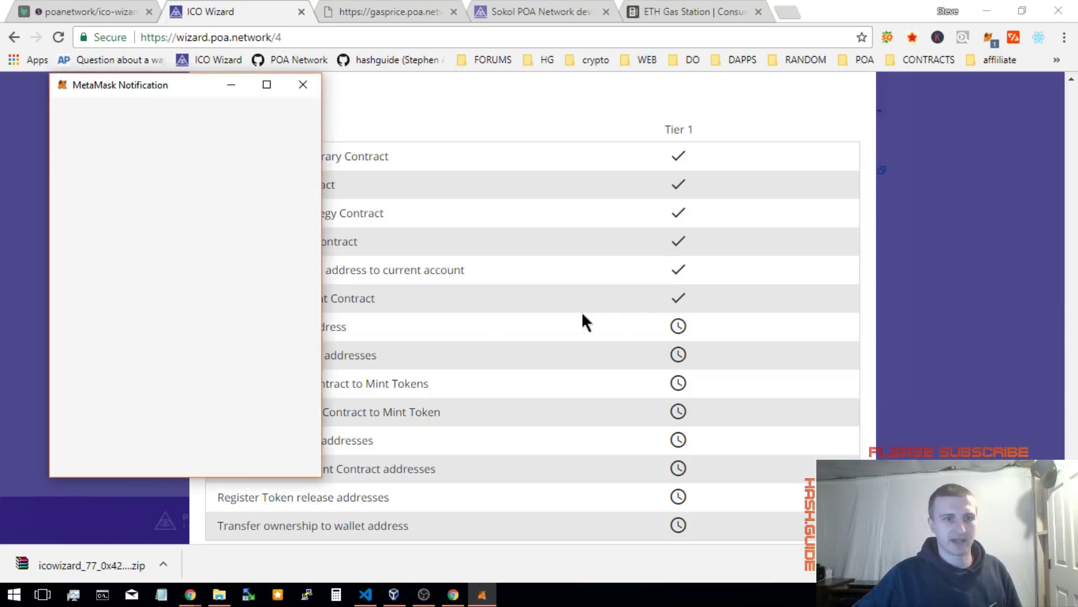
pyautogui.click(215, 377)
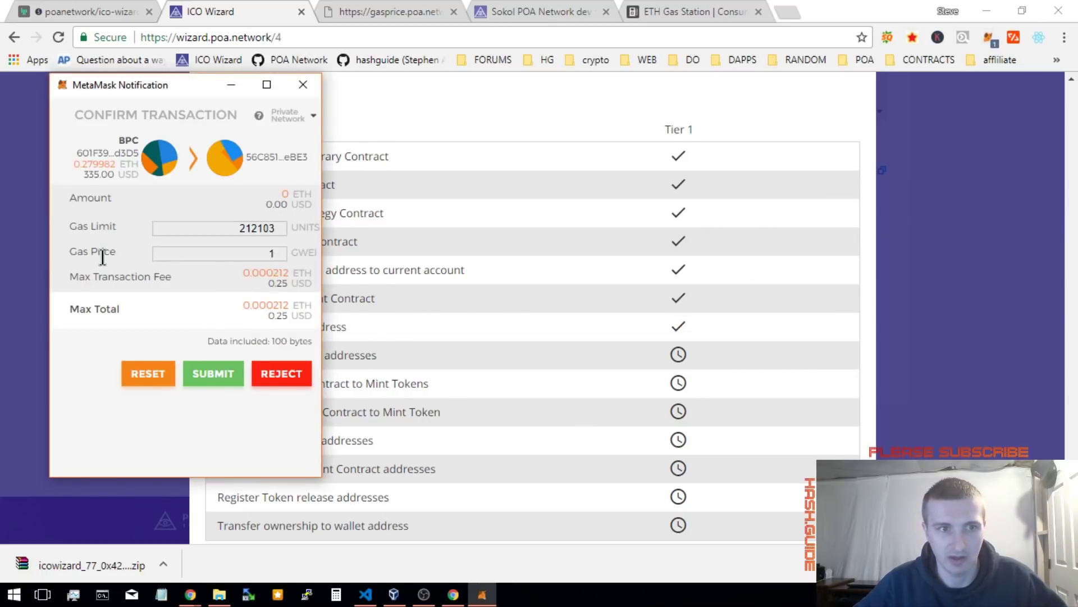
pyautogui.click(226, 380)
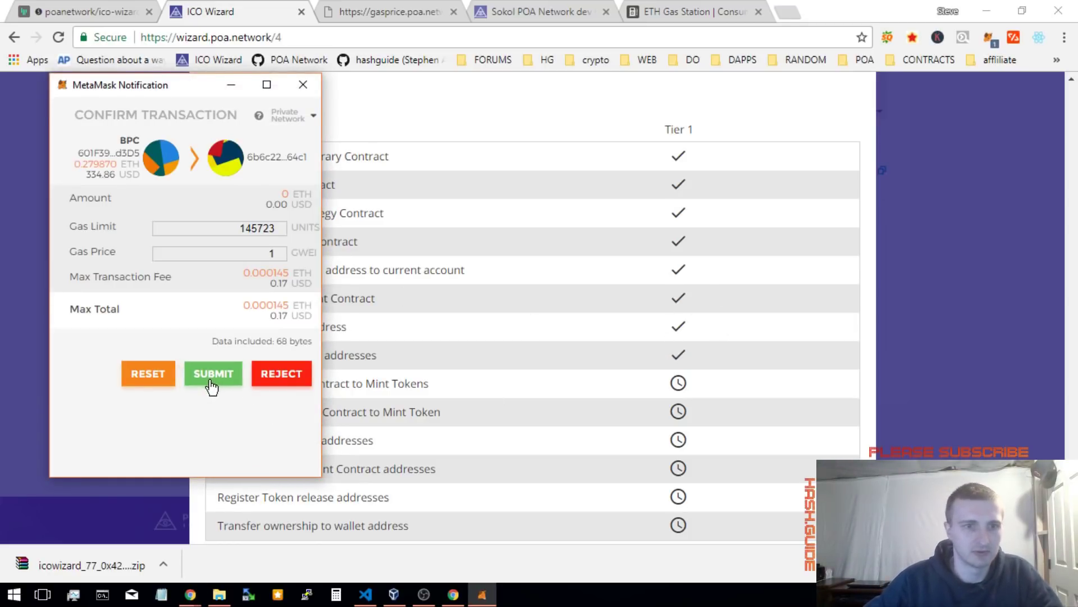
pyautogui.click(212, 385)
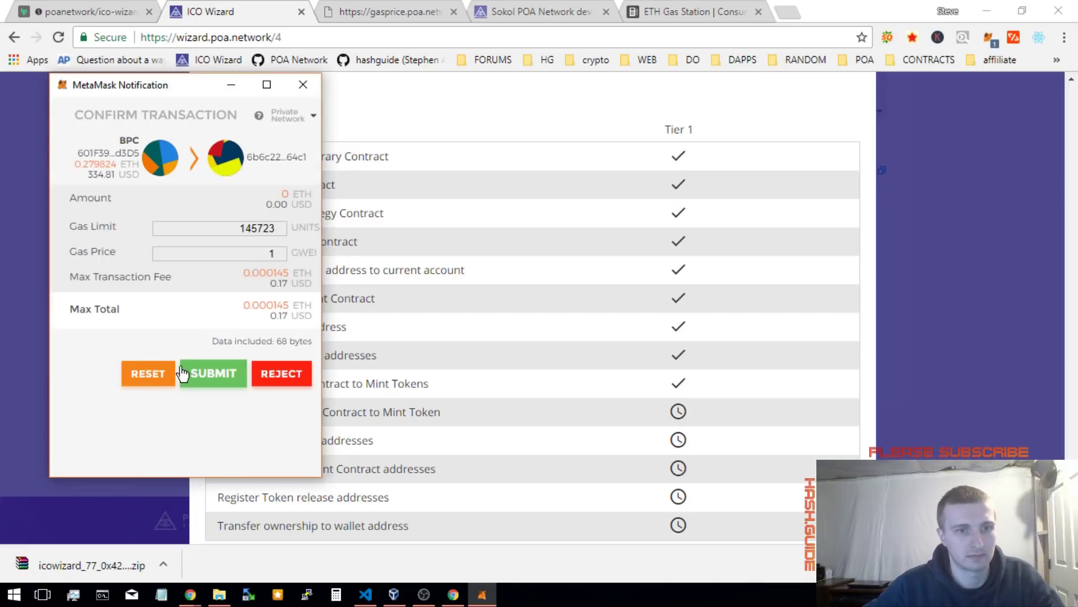
pyautogui.click(222, 378)
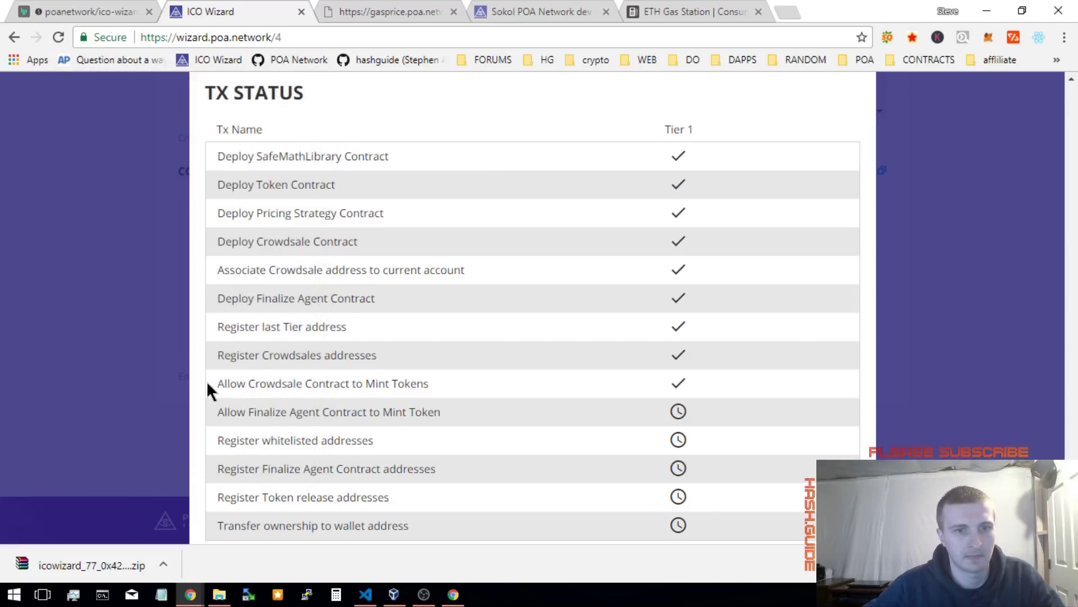
# - Watch the Transactions chart on Sokol Netstats, then go back to the ICO Wizard tab
pyautogui.moveTo(96, 356); pyautogui.dragTo(309, 9)
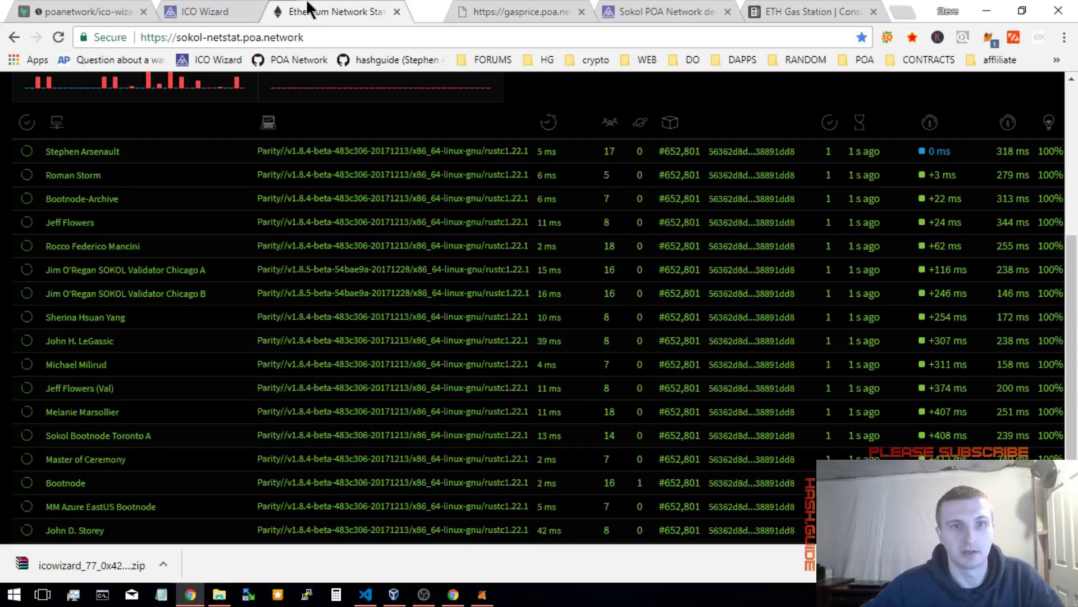
pyautogui.scroll(5, 499, 241)
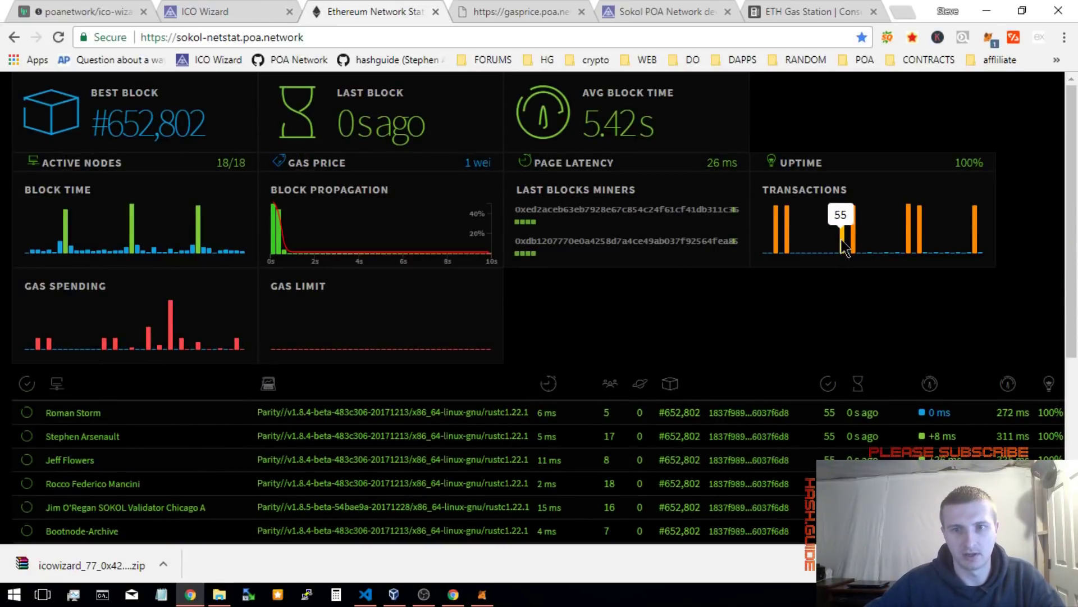
pyautogui.moveTo(904, 241)
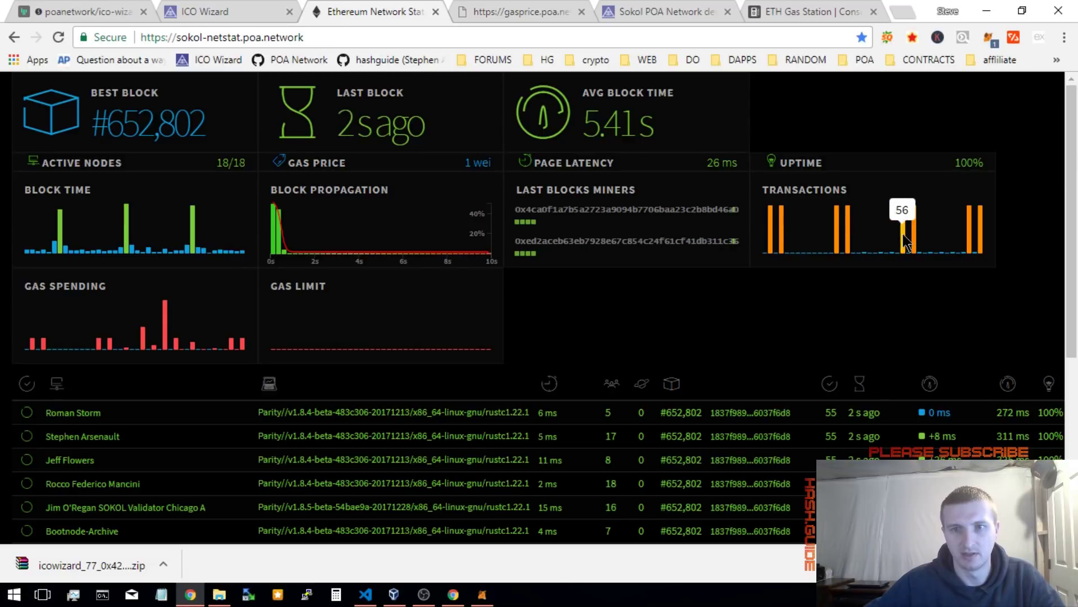
pyautogui.moveTo(980, 240)
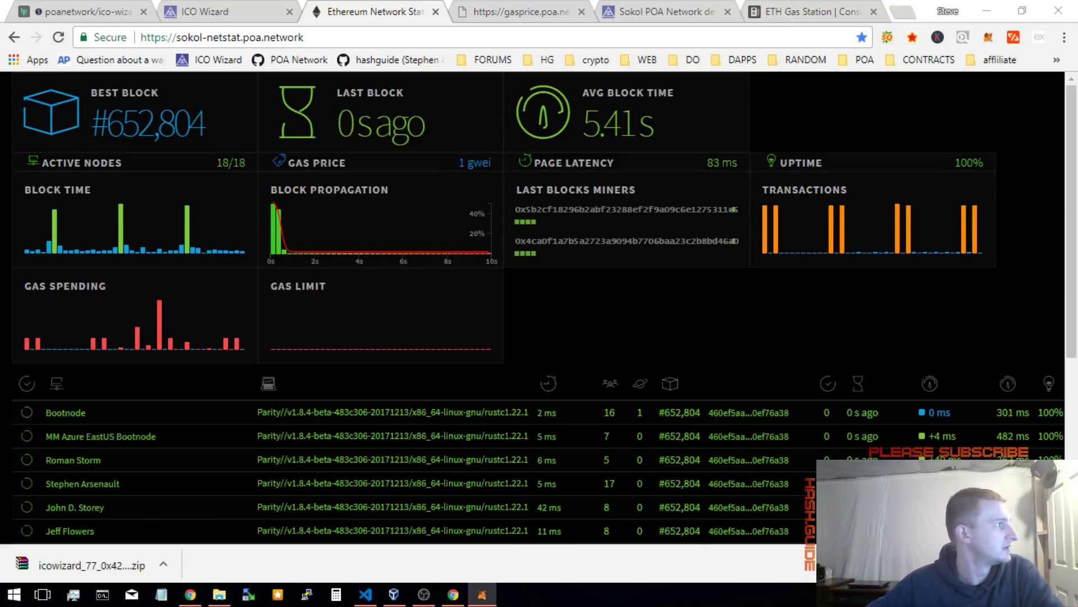
pyautogui.click(34, 369)
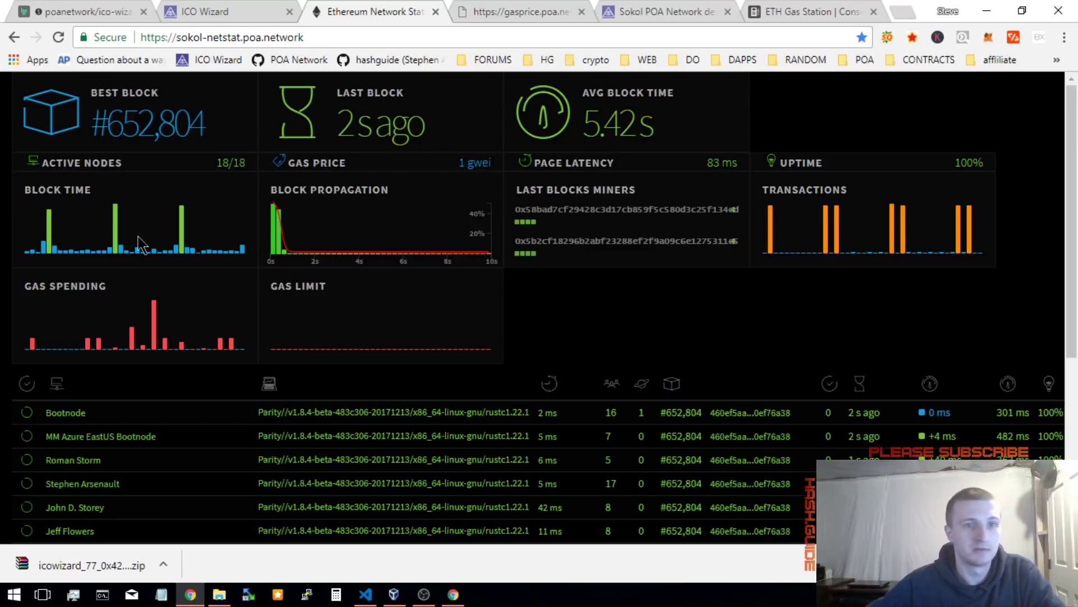
pyautogui.click(248, 12)
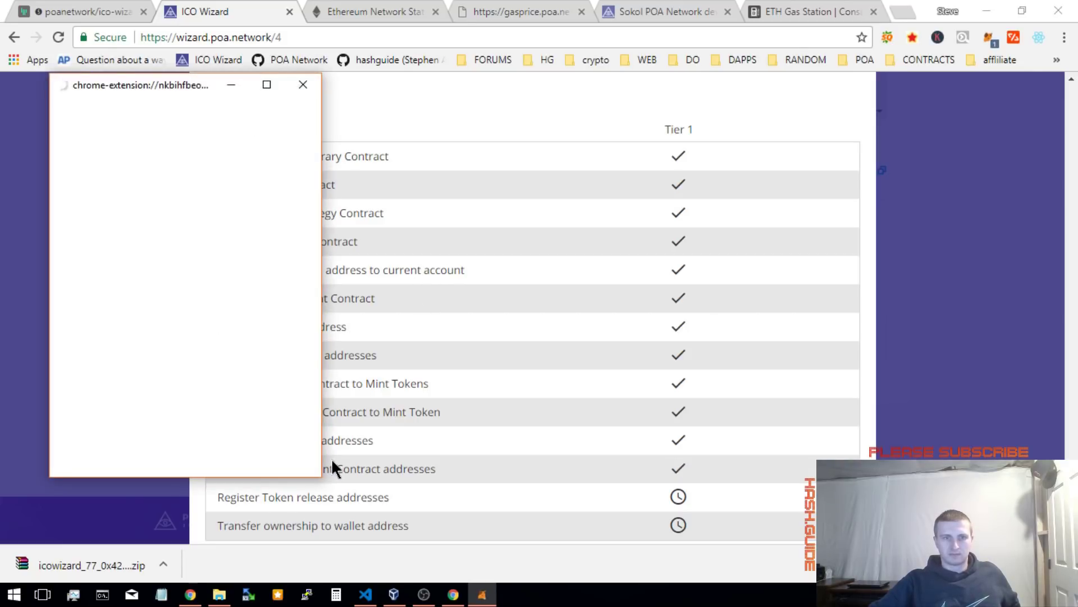
# - Sign the final two deployment transactions until the Success dialog appears
pyautogui.click(198, 379)
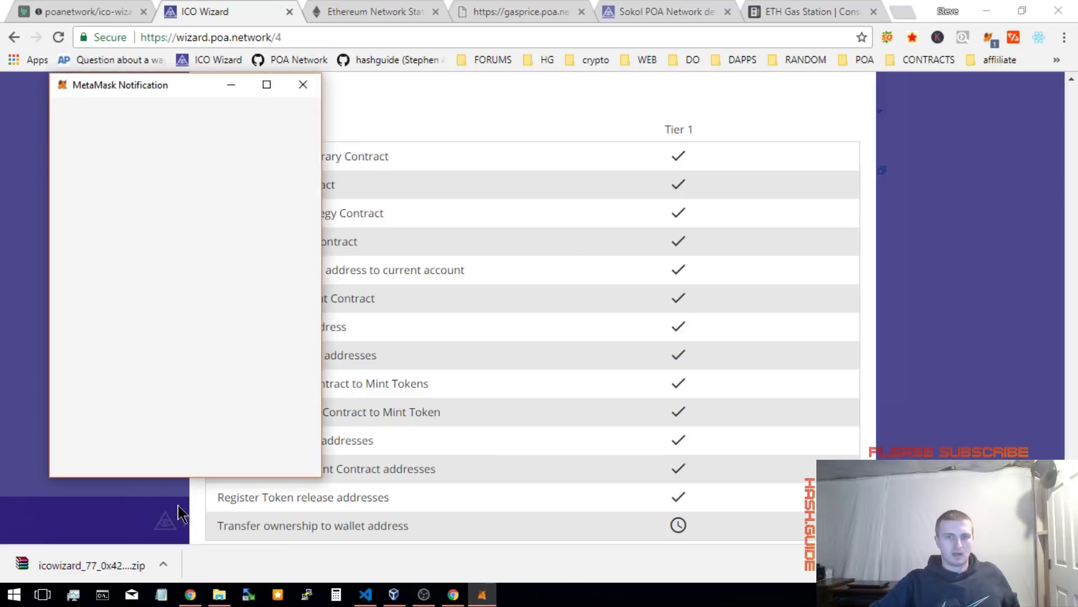
pyautogui.click(219, 387)
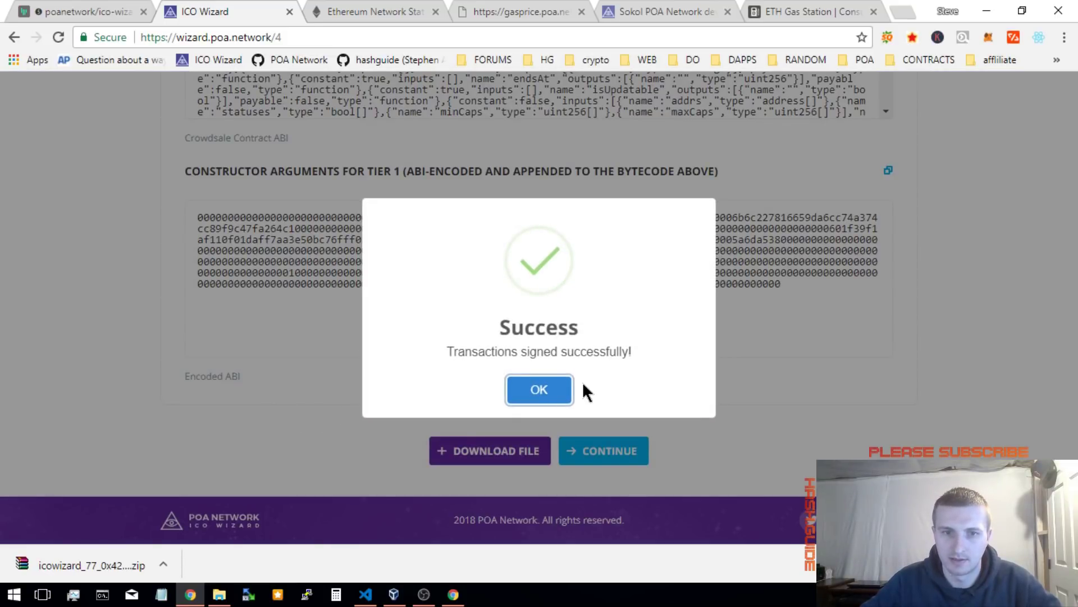
# - Dismiss the success message, download the contracts file, and open the Crowdsale Page
pyautogui.click(532, 390)
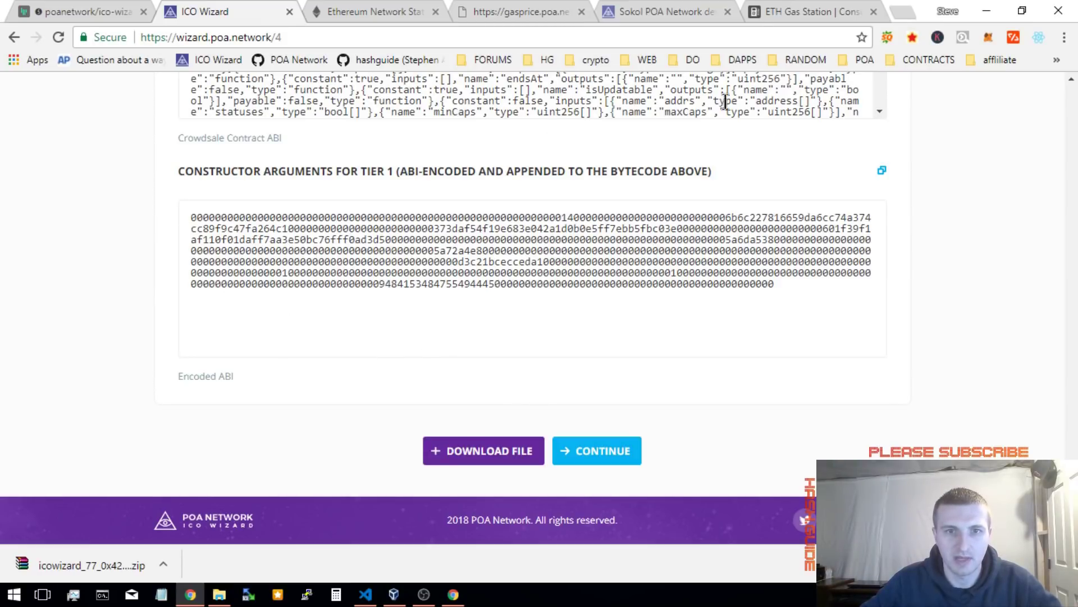
pyautogui.click(436, 457)
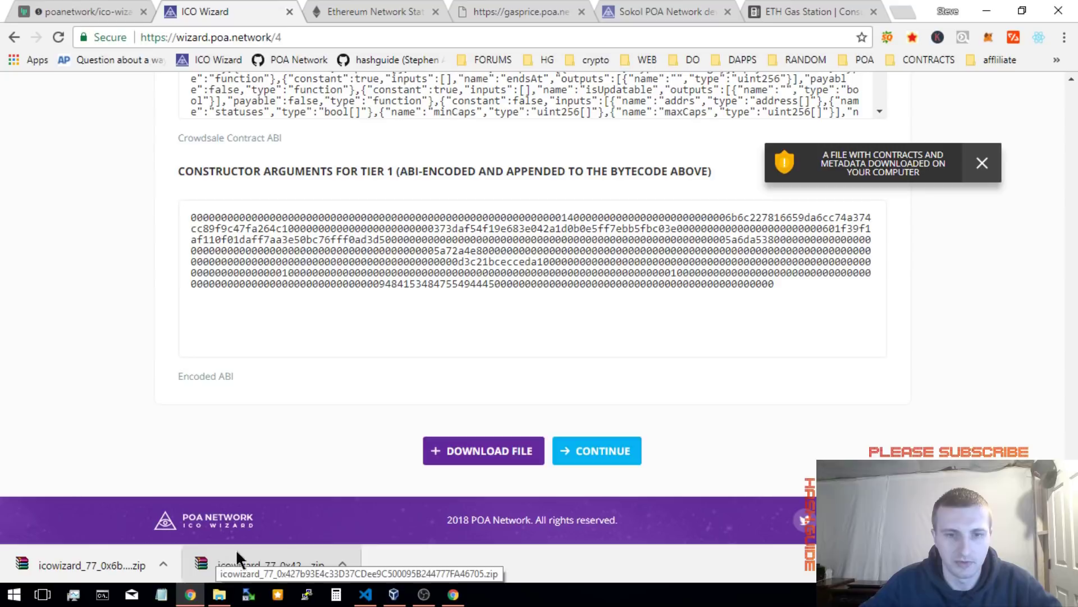
pyautogui.click(620, 462)
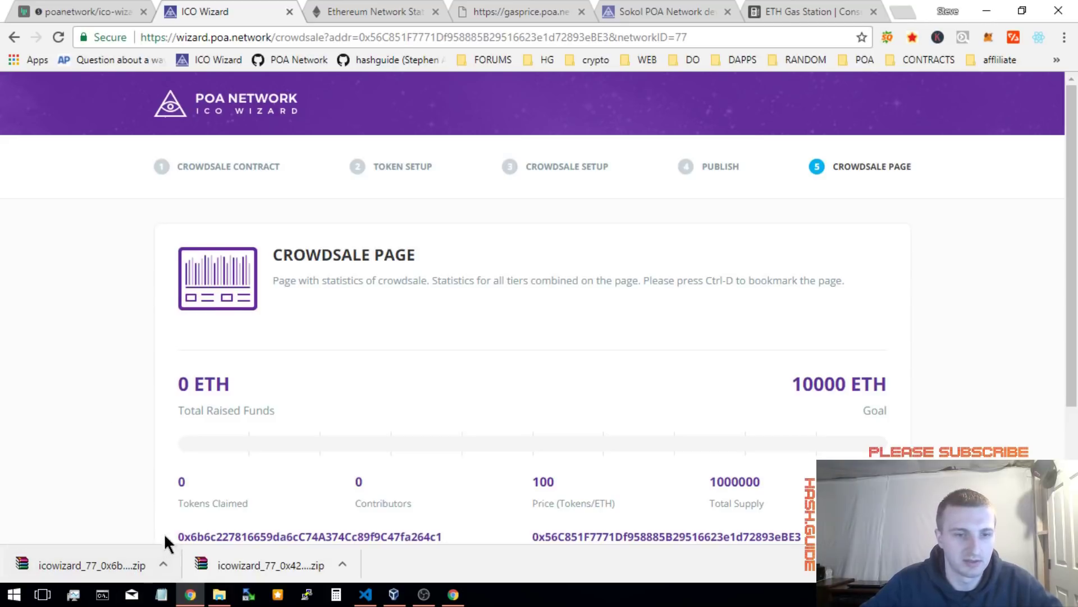
pyautogui.scroll(-3, 112, 289)
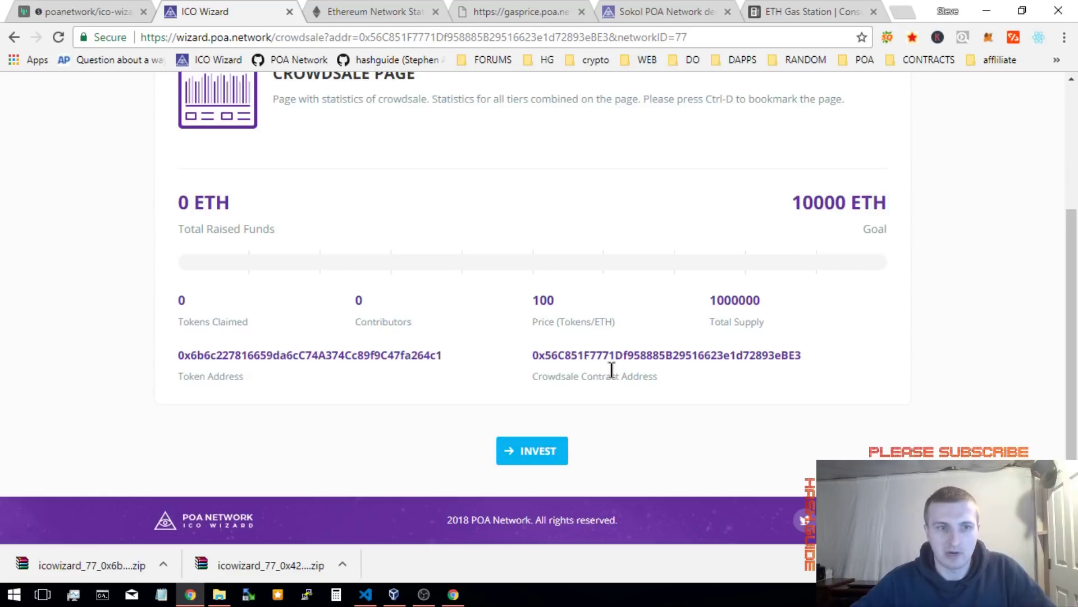
pyautogui.scroll(3, 609, 376)
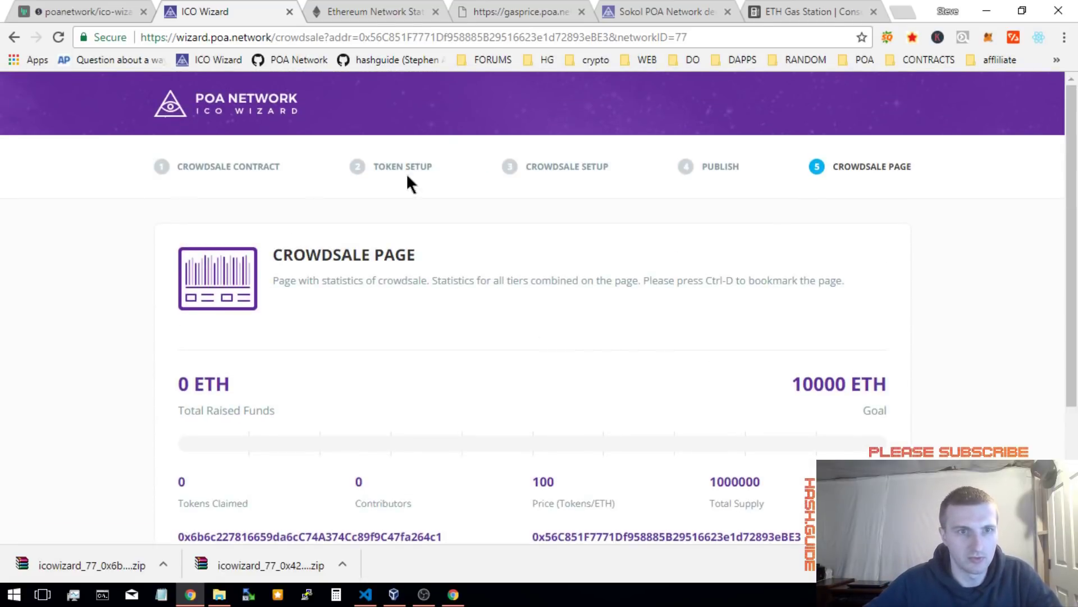
pyautogui.scroll(-3, 1005, 337)
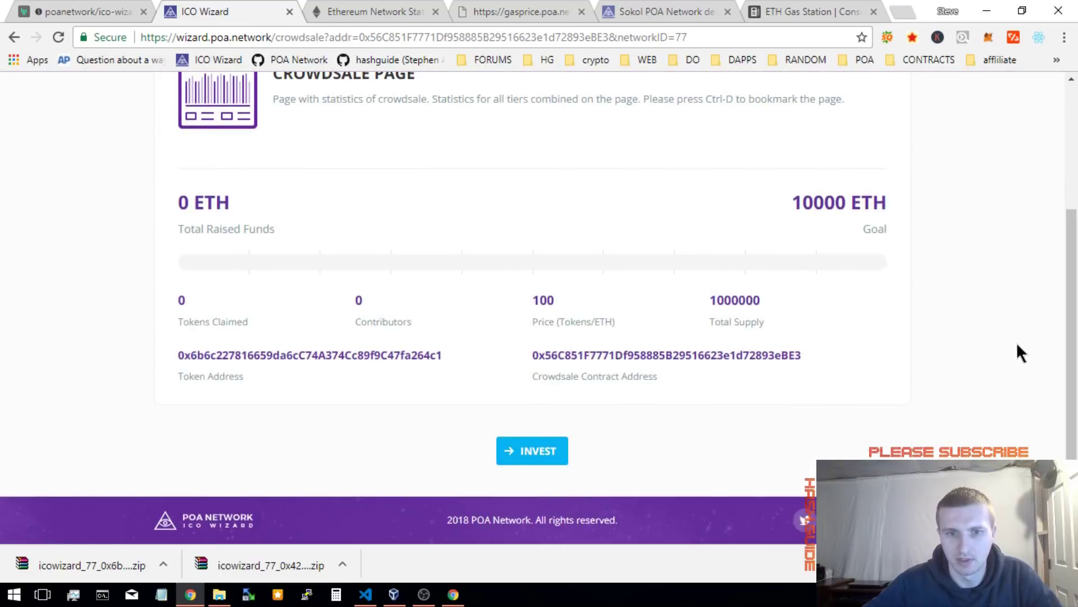